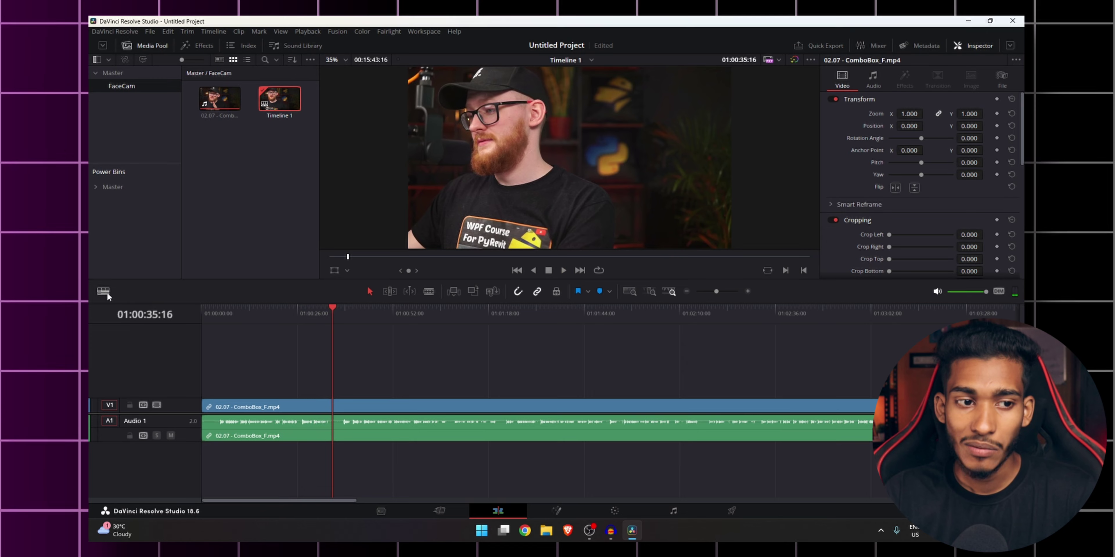
# Step: Finish changing the timeline's audio display and zoom across the talking-head timeline
pyautogui.click(376, 360)
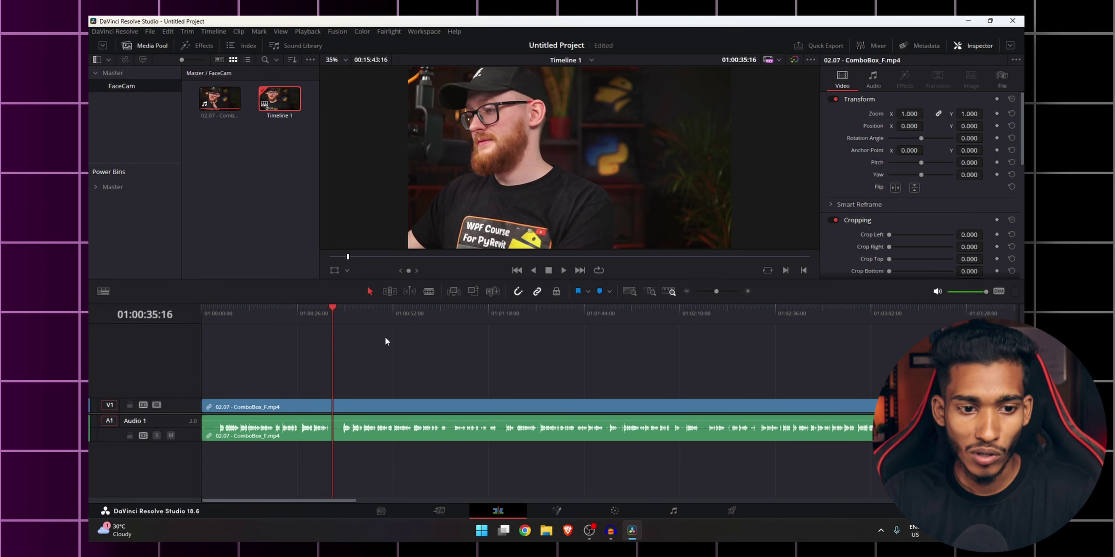
pyautogui.scroll(3, 418, 368)
pyautogui.scroll(3, 477, 418)
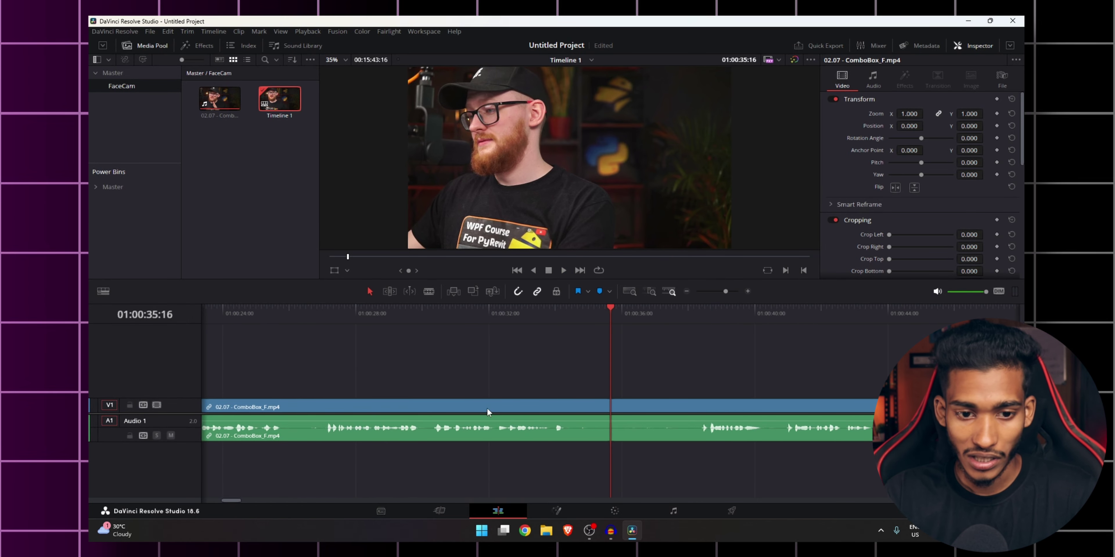
pyautogui.hscroll(3, 710, 406)
pyautogui.hscroll(3, 550, 427)
pyautogui.hscroll(3, 554, 430)
pyautogui.hscroll(1, 540, 430)
pyautogui.hscroll(-1, 558, 429)
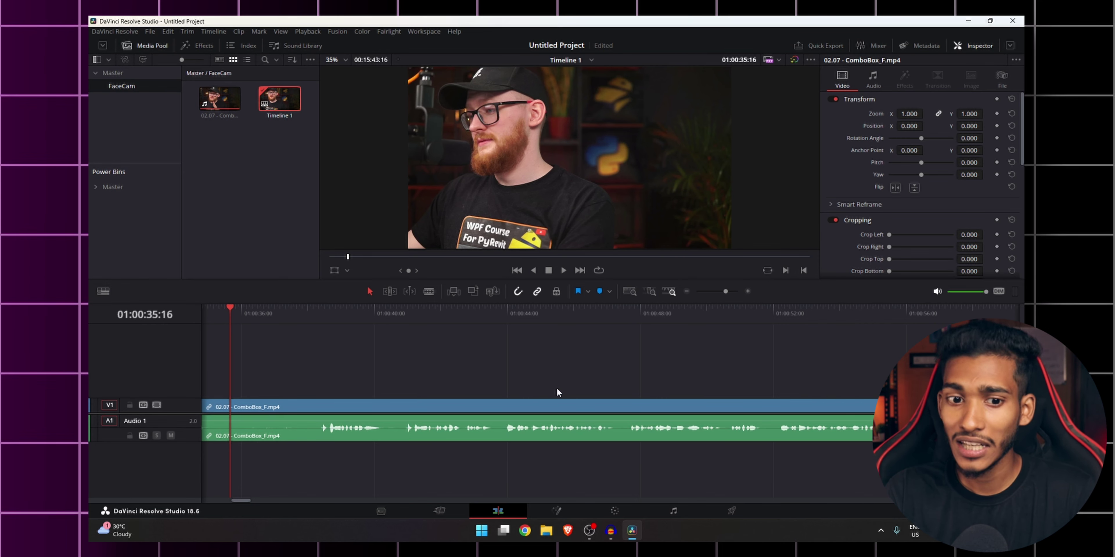
# Step: Move the playhead to about 01:00:43 and scroll through the timeline
pyautogui.click(494, 316)
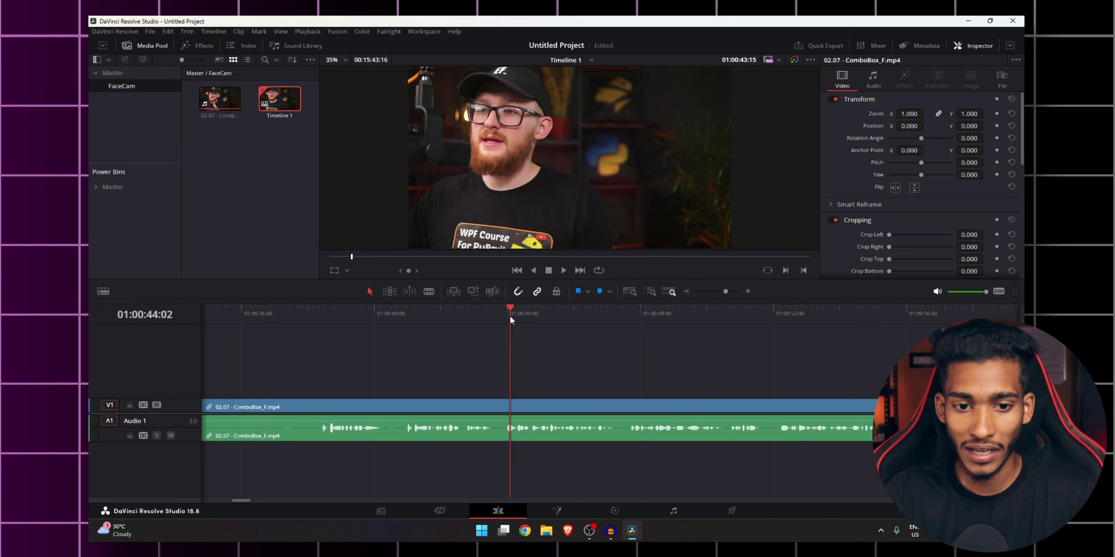
pyautogui.hscroll(3, 608, 375)
pyautogui.hscroll(3, 605, 376)
pyautogui.hscroll(4, 606, 377)
pyautogui.hscroll(1, 605, 377)
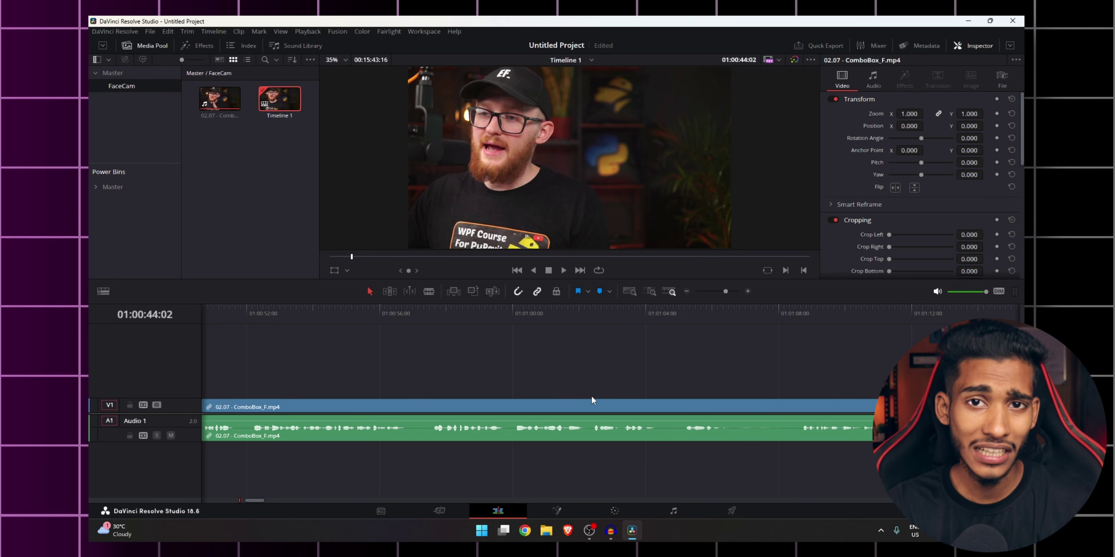
pyautogui.scroll(-3, 591, 395)
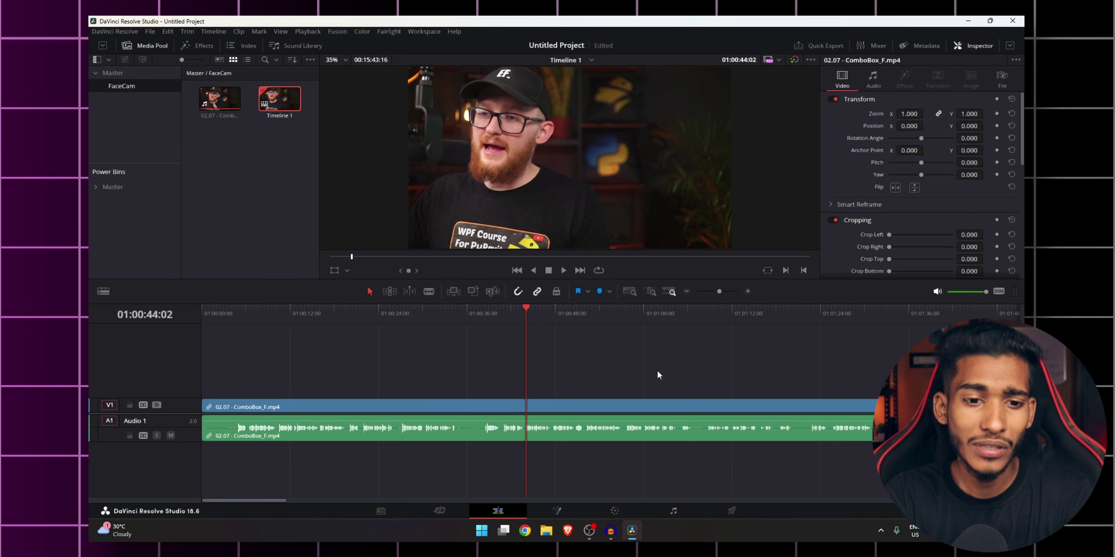
pyautogui.scroll(-2, 657, 372)
pyautogui.scroll(-2, 650, 369)
pyautogui.scroll(2, 387, 366)
pyautogui.scroll(2, 507, 378)
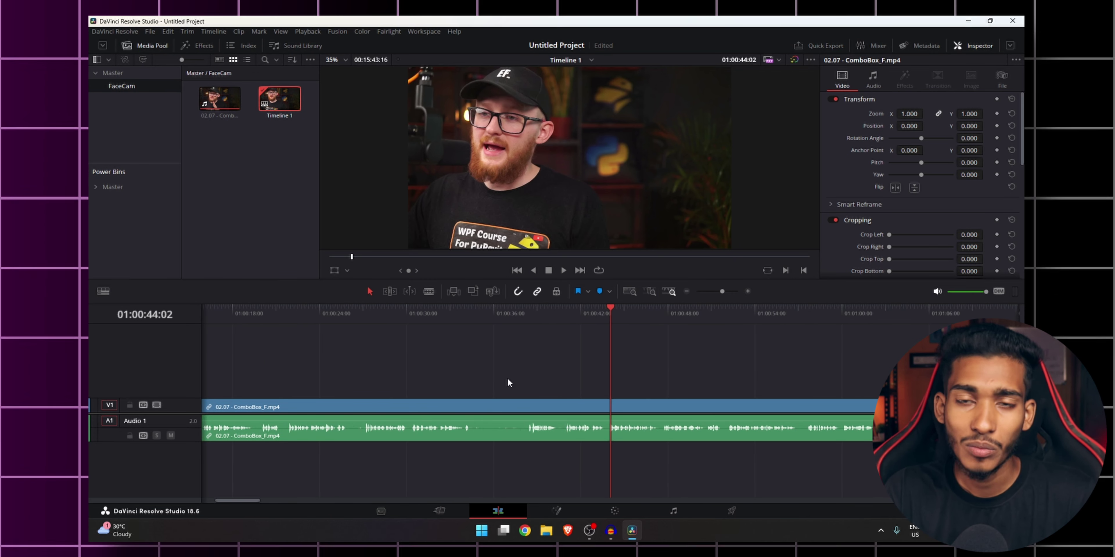
# Step: Select the talking-head clip, return the playhead to about 01:00:36, and open the Workspace scripts list
pyautogui.click(505, 418)
pyautogui.click(484, 324)
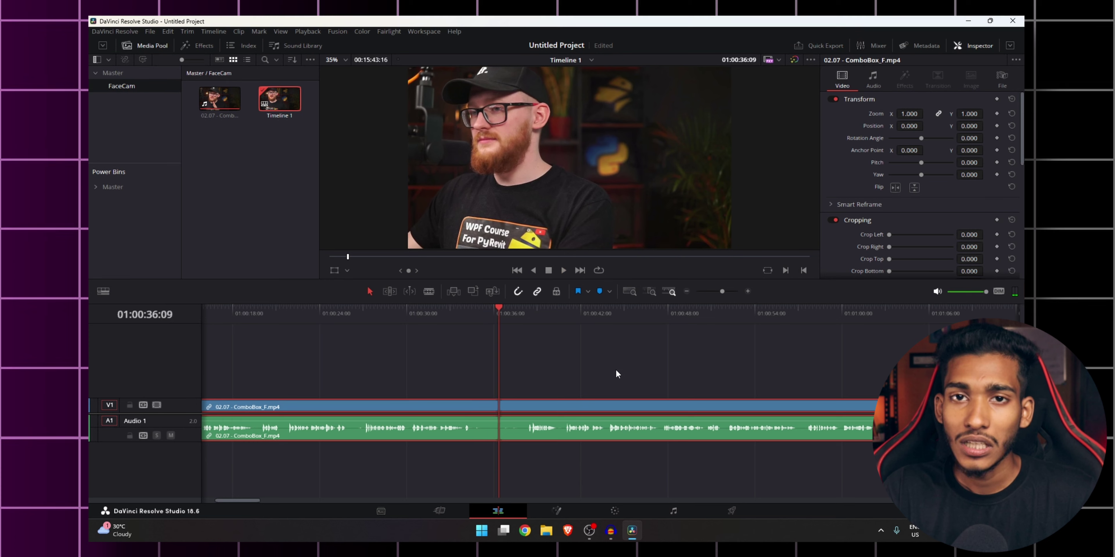
pyautogui.scroll(-5, 387, 361)
pyautogui.scroll(2, 387, 361)
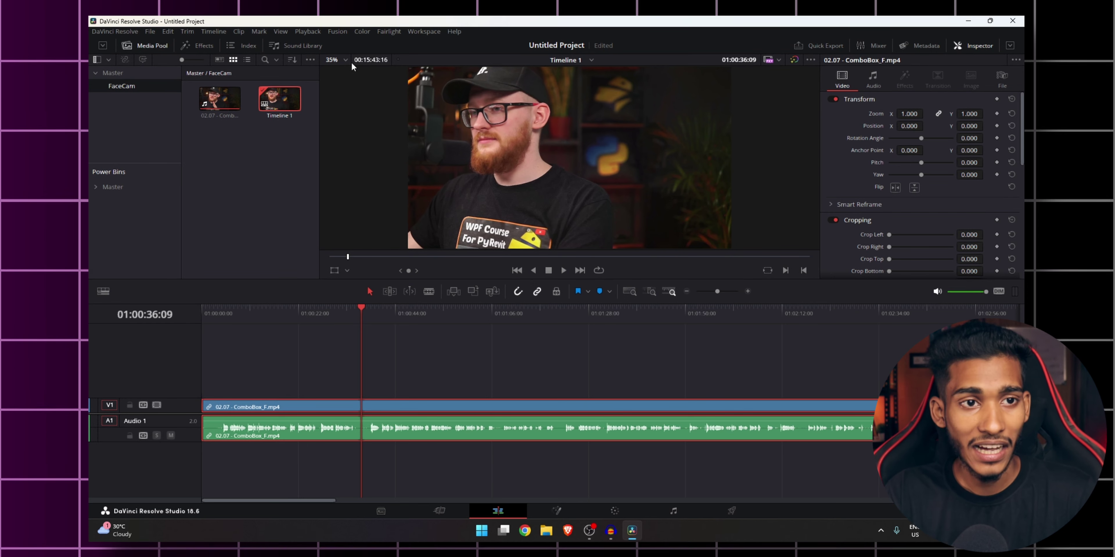
pyautogui.click(428, 31)
# Step: Launch AutoCut from Scripts and audition the audio around 01:01:20 against the −35dB silence settings
pyautogui.moveTo(502, 326)
pyautogui.click(585, 326)
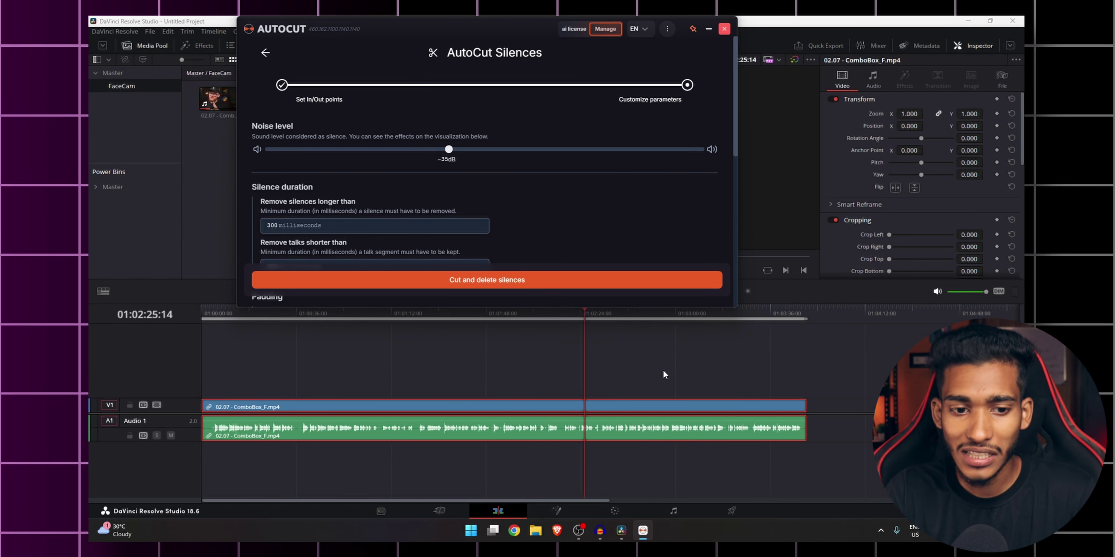
pyautogui.scroll(2, 607, 367)
pyautogui.click(309, 311)
pyautogui.scroll(3, 455, 358)
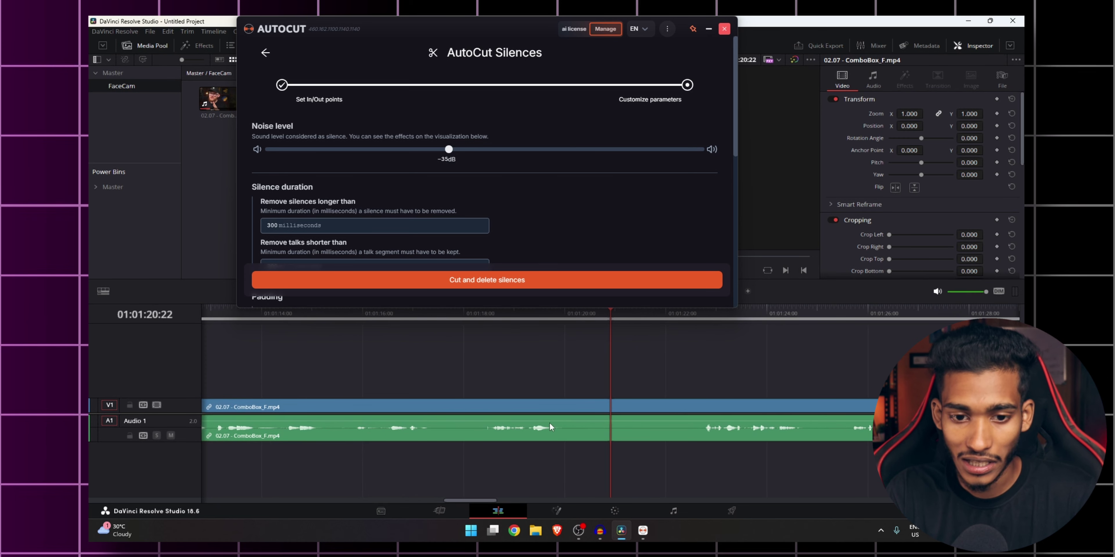
pyautogui.press('/')
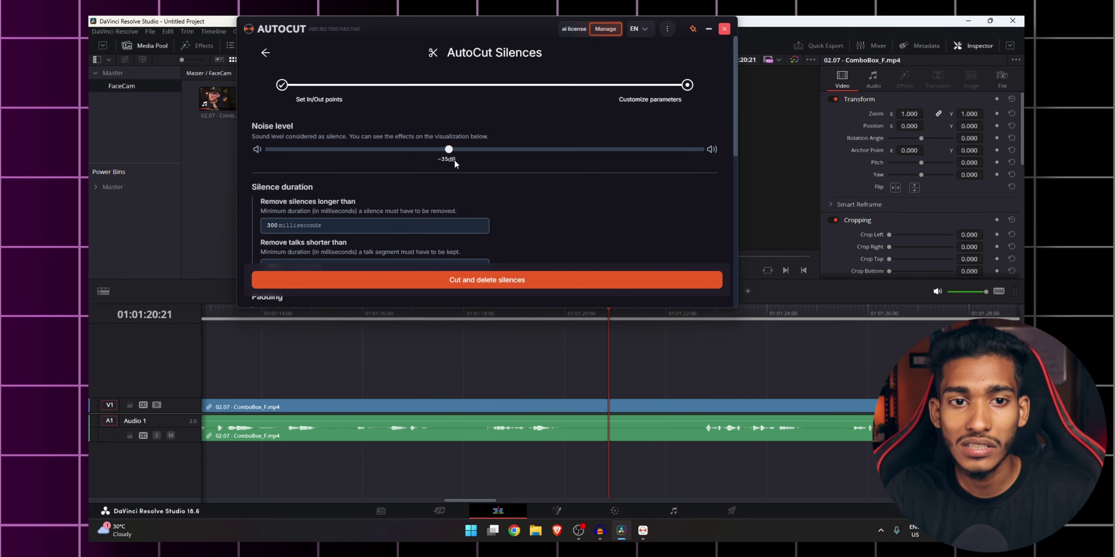
pyautogui.scroll(-2, 592, 195)
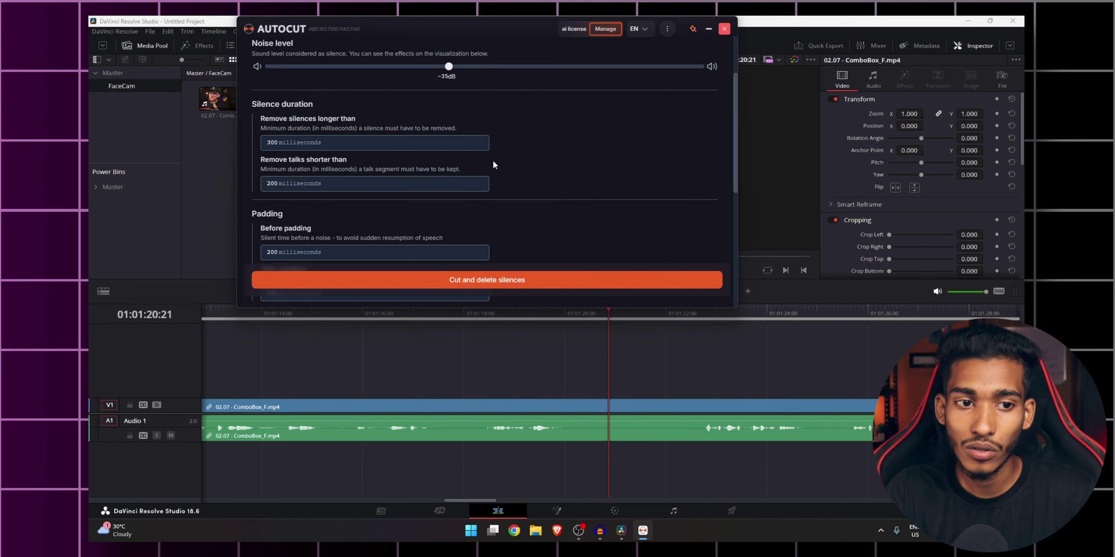
# Step: Scrub the playhead between 01:01:18 and 01:01:20 and scroll AutoCut down to its Preview section
pyautogui.click(565, 315)
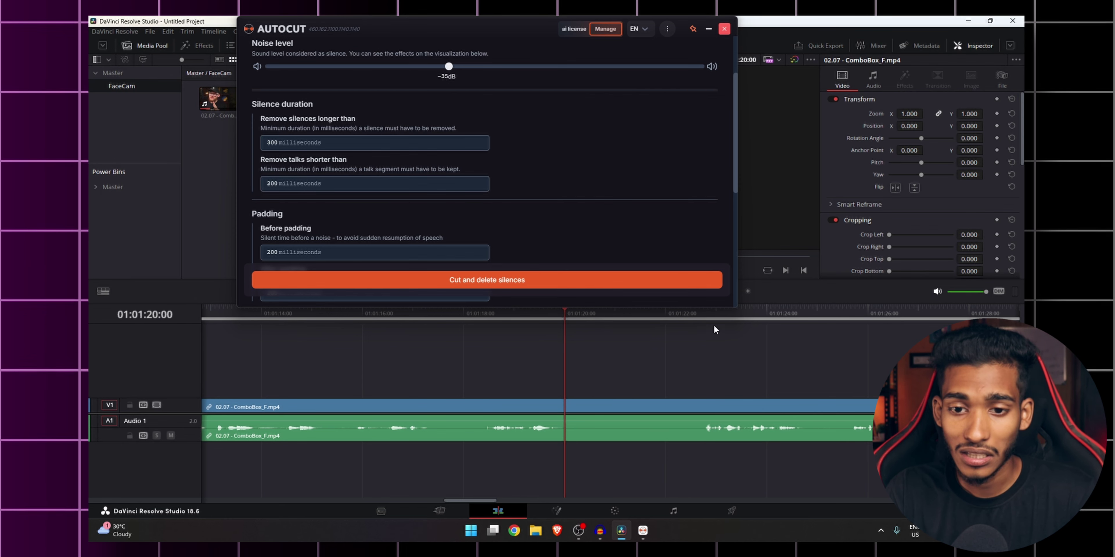
pyautogui.click(468, 310)
pyautogui.click(592, 313)
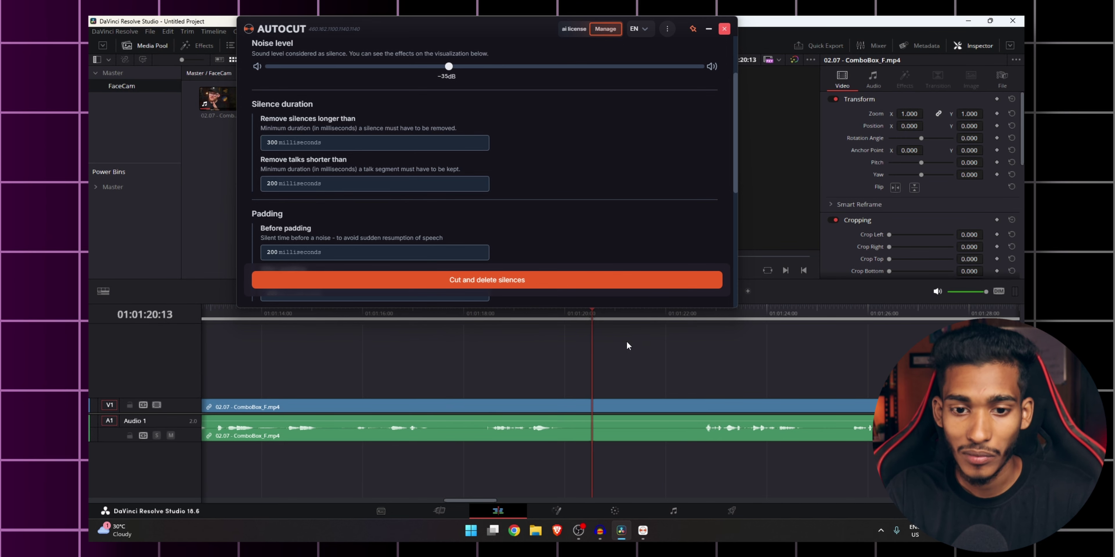
pyautogui.press('Right')
pyautogui.press('Right')
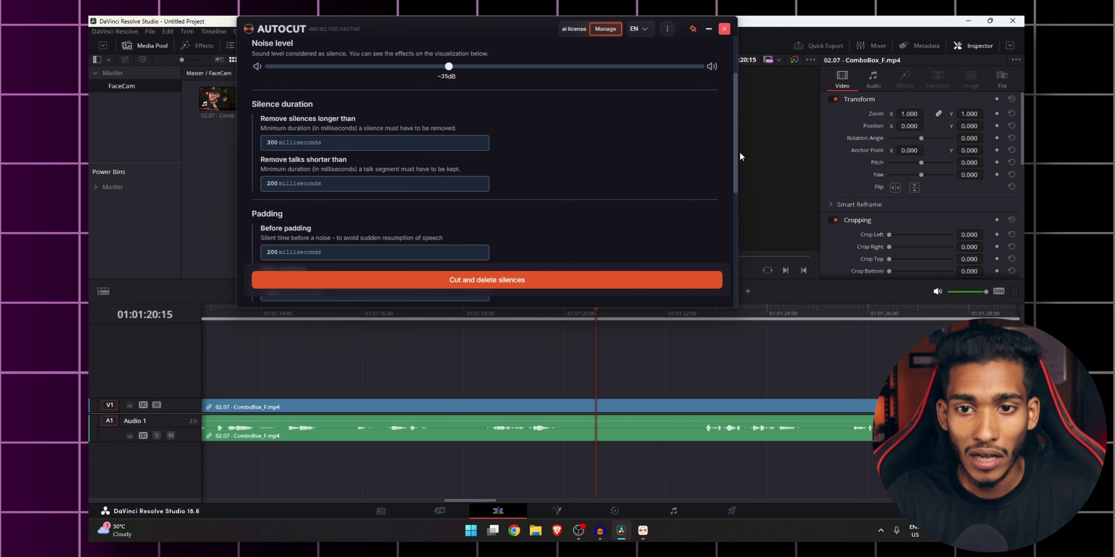
pyautogui.scroll(-3, 734, 147)
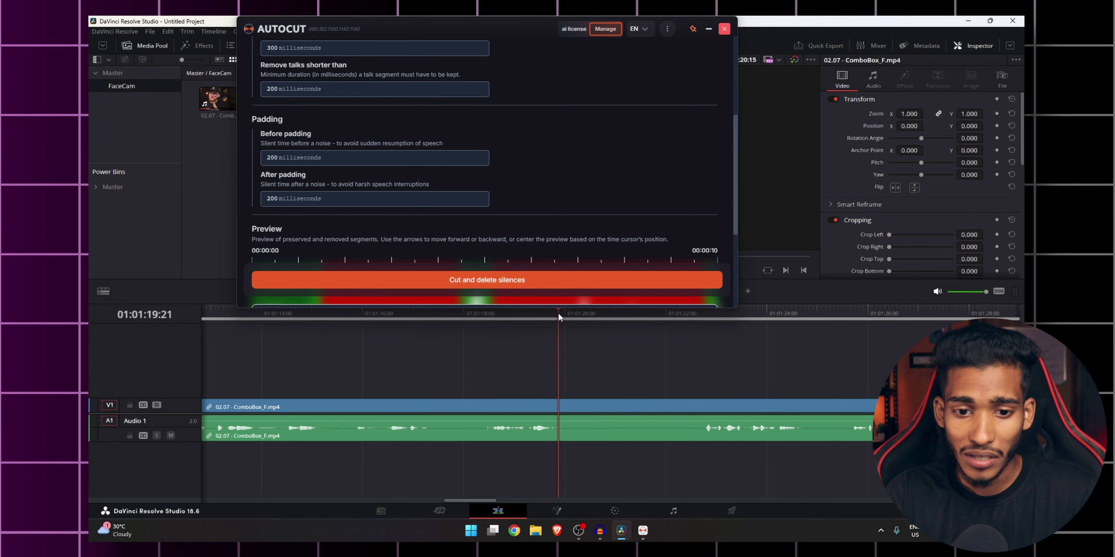
pyautogui.moveTo(558, 312); pyautogui.dragTo(552, 311)
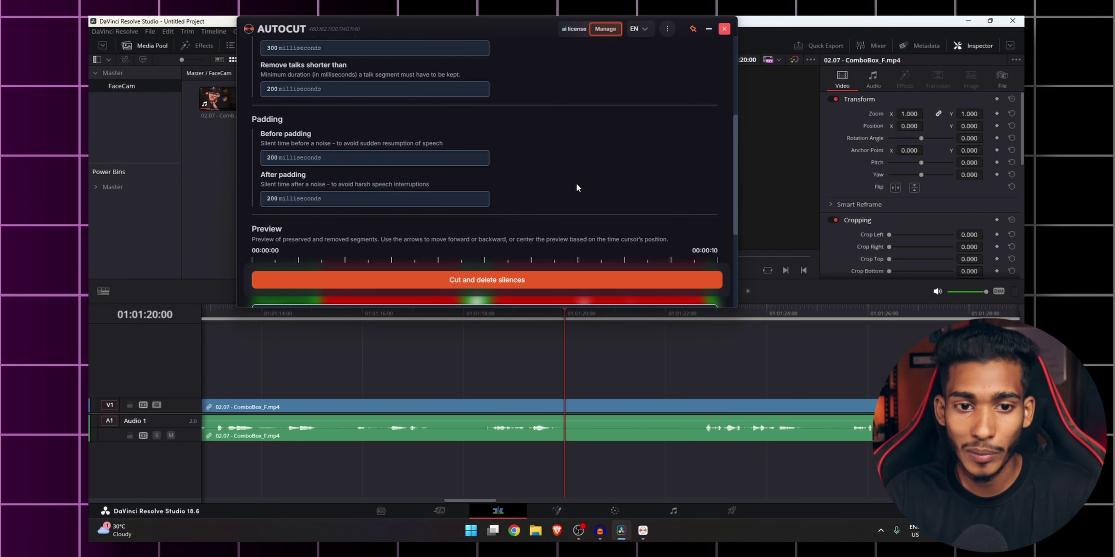
pyautogui.scroll(-4, 528, 165)
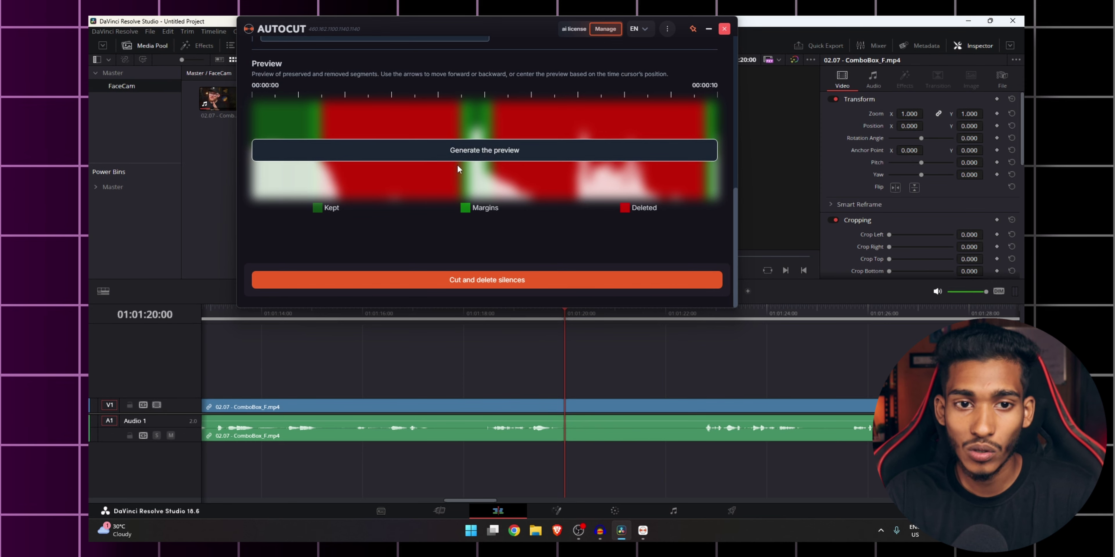
# Step: Generate the AutoCut preview marking kept and deleted audio segments
pyautogui.click(558, 156)
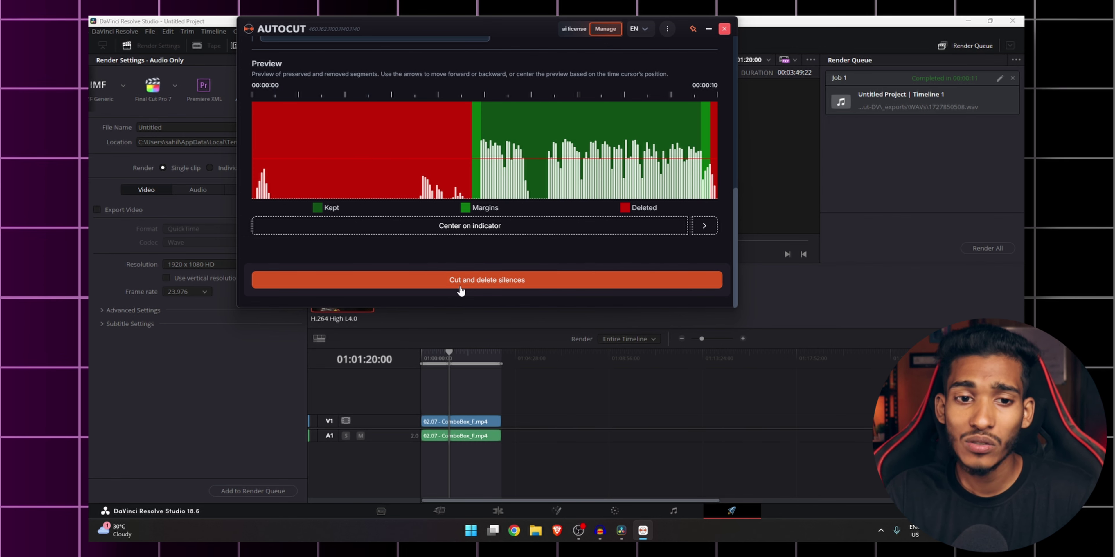
# Step: Cut and delete the detected silences, then check the new Timeline-1 at 01:00:13:08
pyautogui.click(539, 281)
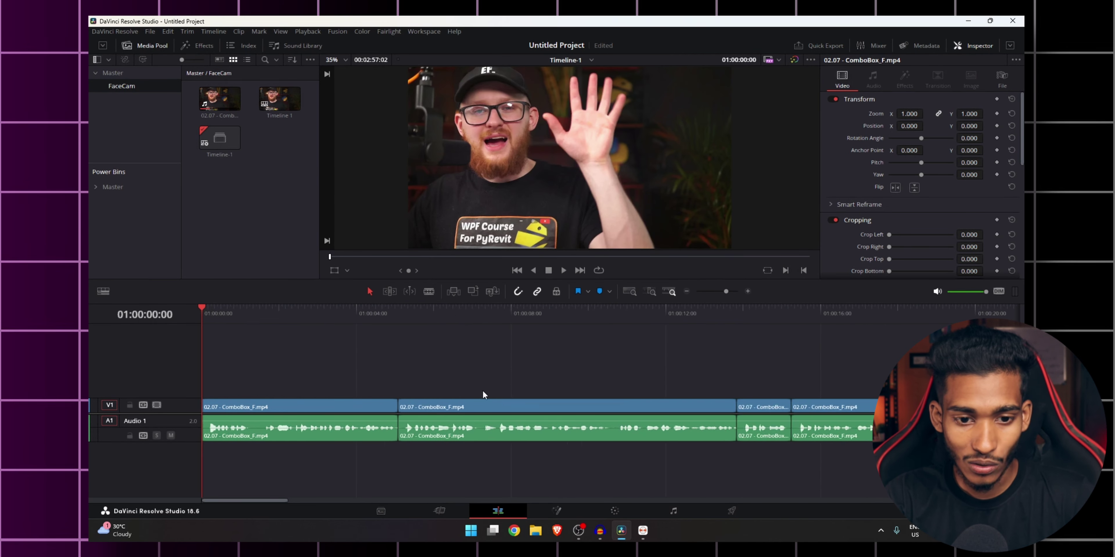
pyautogui.click(622, 314)
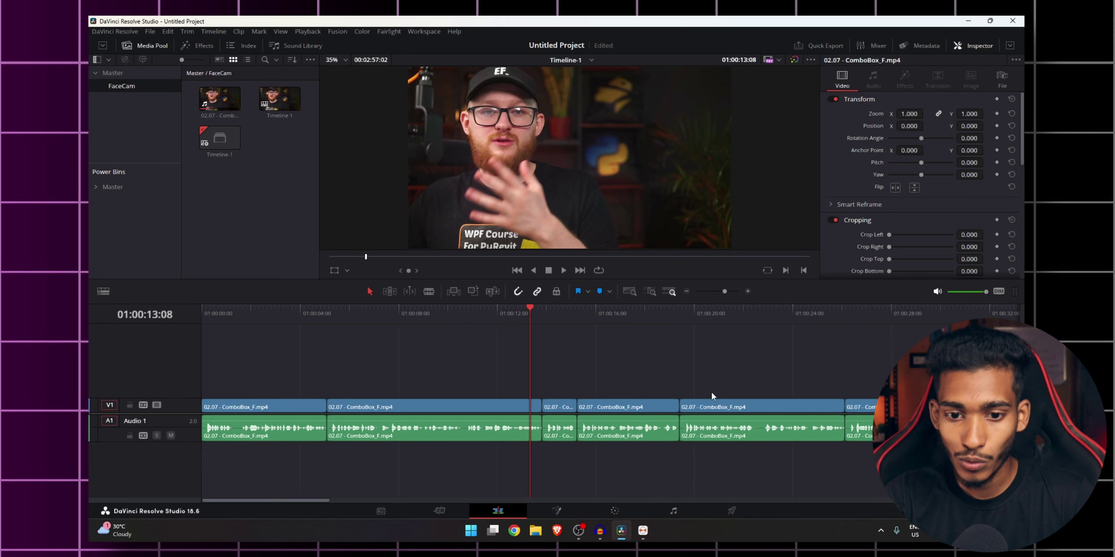
pyautogui.scroll(-2, 673, 391)
pyautogui.scroll(2, 561, 376)
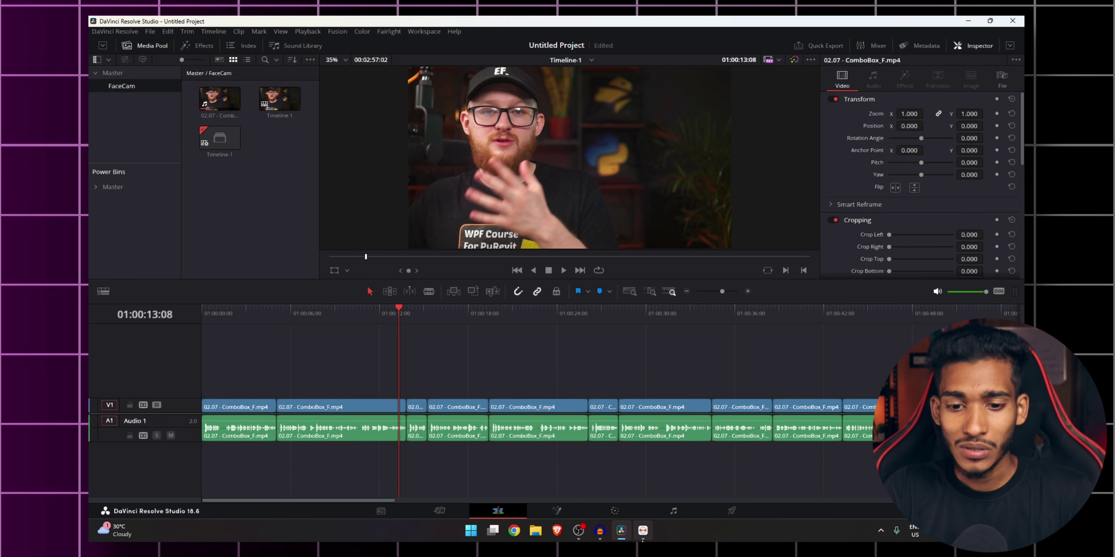
# Step: Open Auto Captions and confirm an In/Out range ending at the clip edge, 01:00:34:11
pyautogui.click(643, 530)
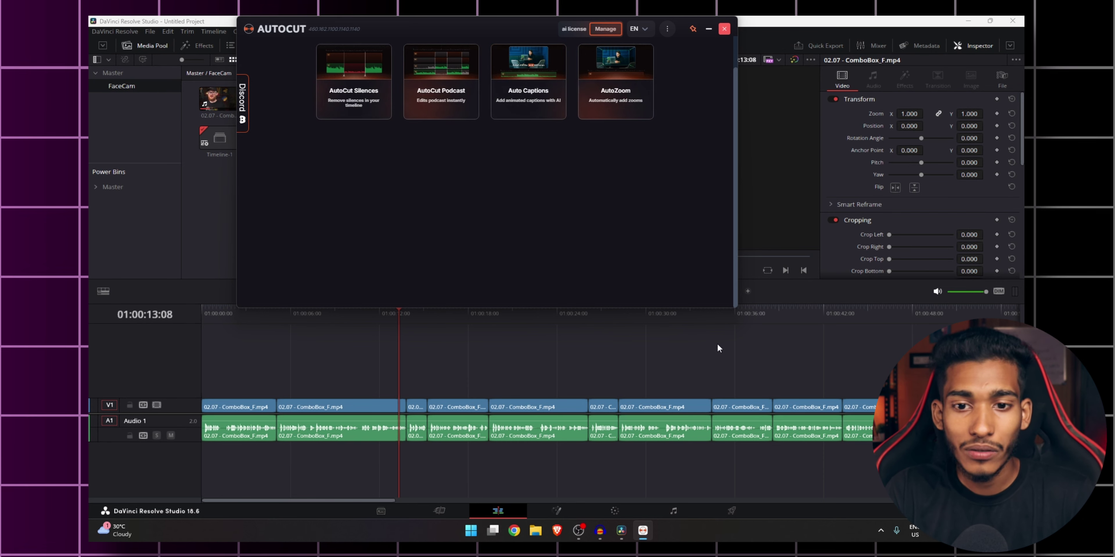
pyautogui.click(528, 88)
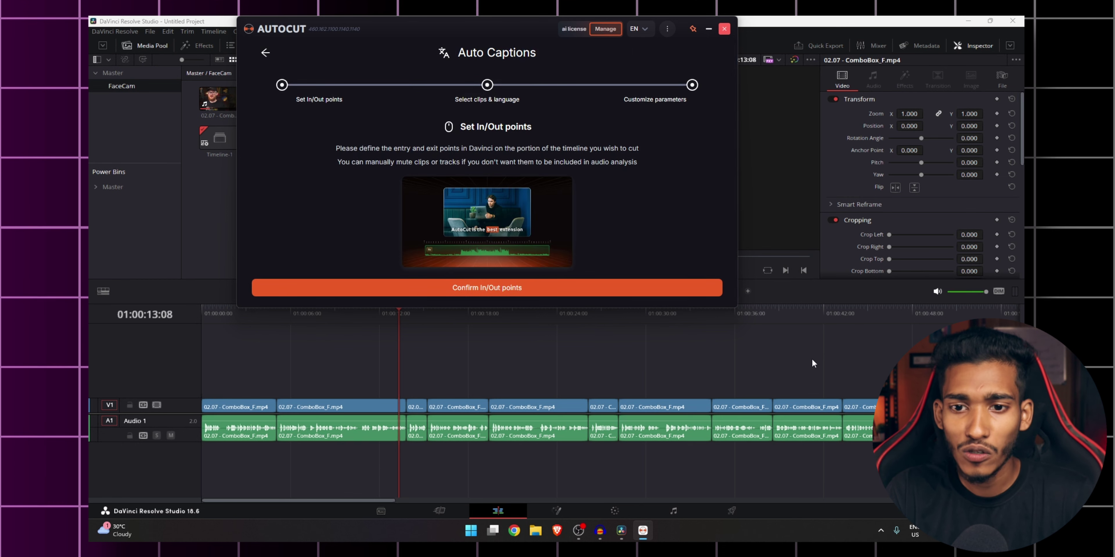
pyautogui.click(720, 312)
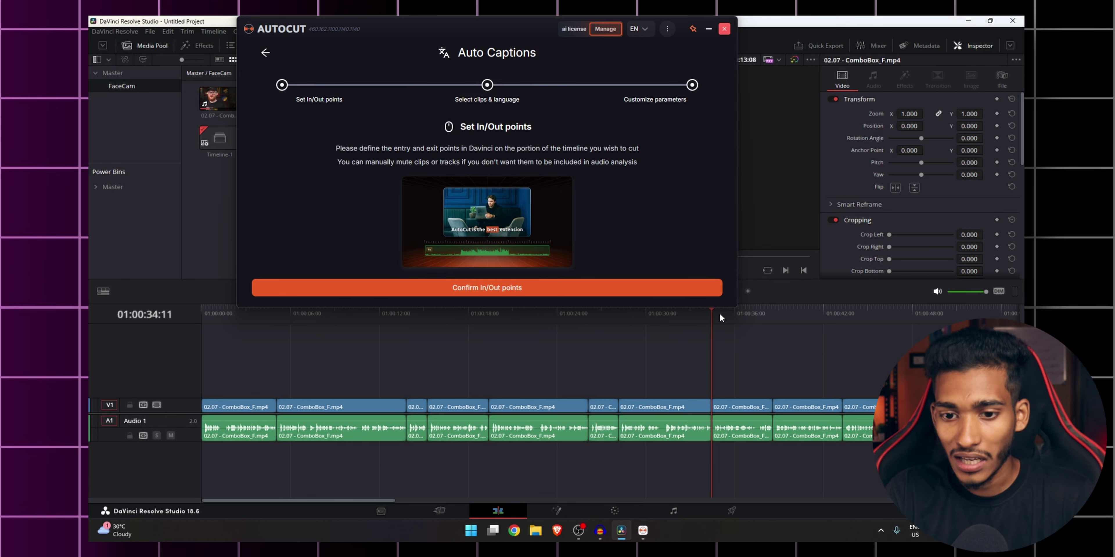
pyautogui.press('o')
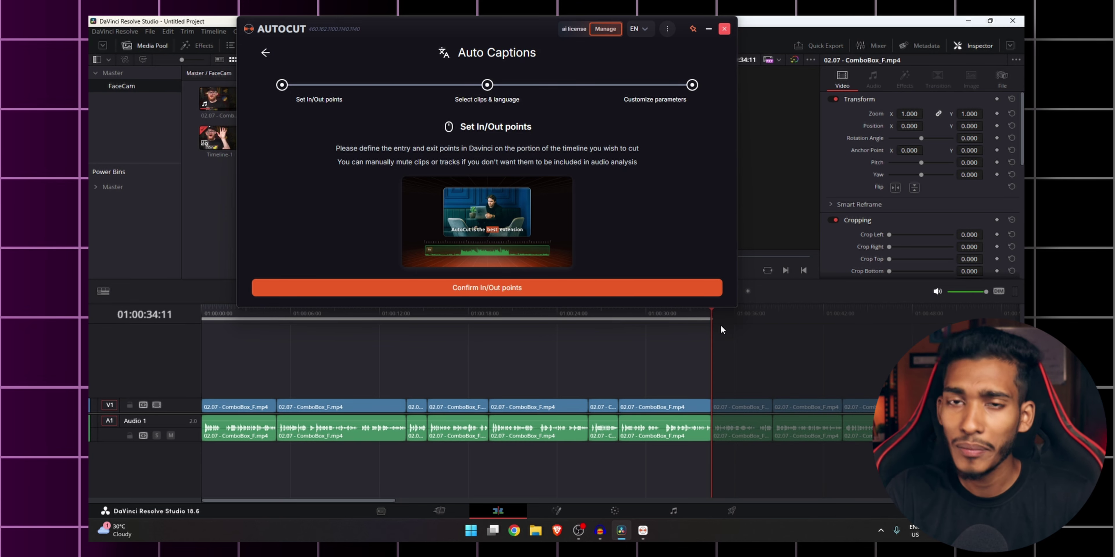
pyautogui.click(558, 288)
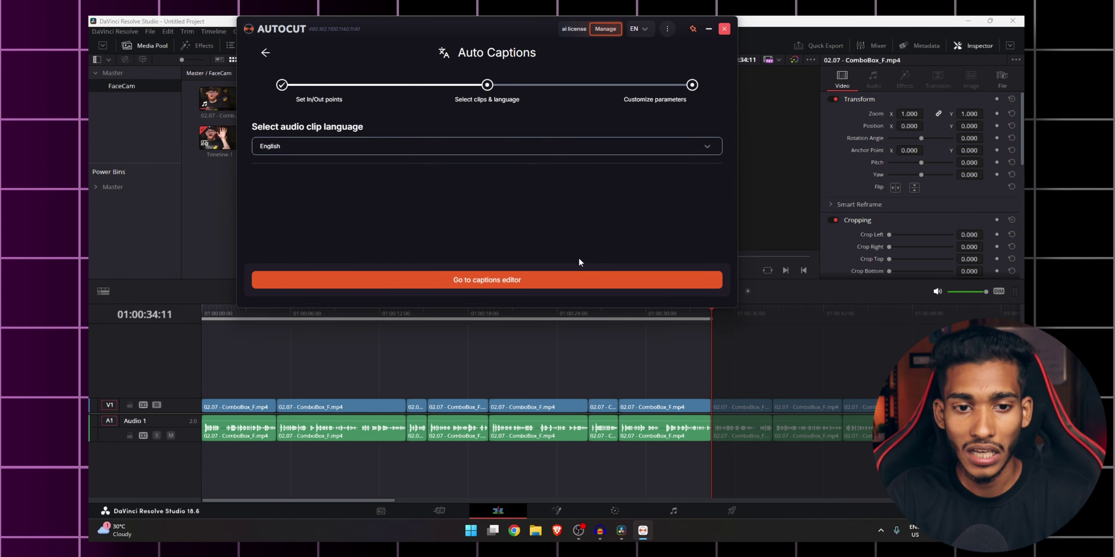
# Step: Keep English as the audio clip language and start generating the captions
pyautogui.click(436, 146)
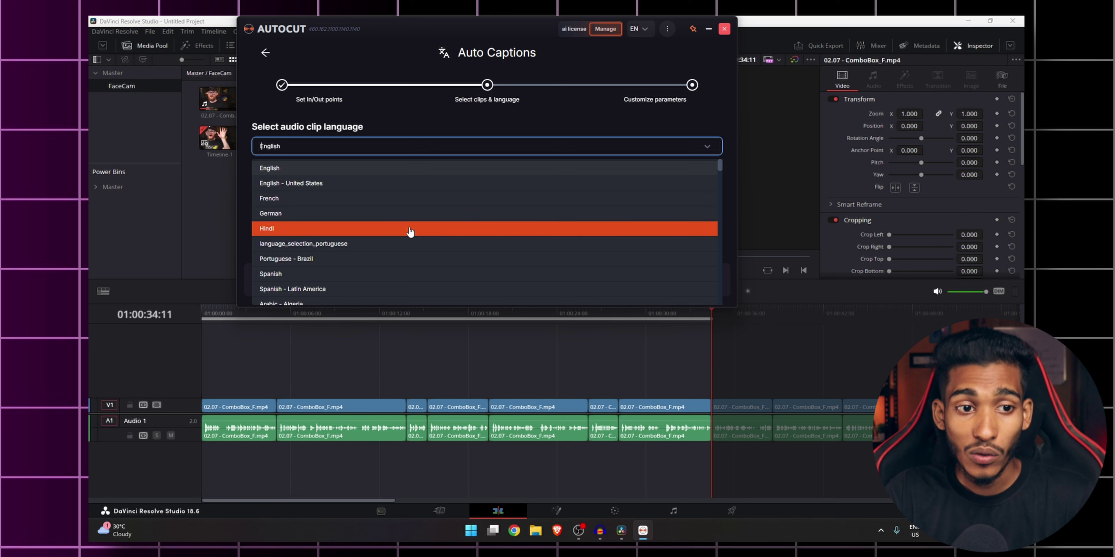
pyautogui.scroll(-1, 417, 269)
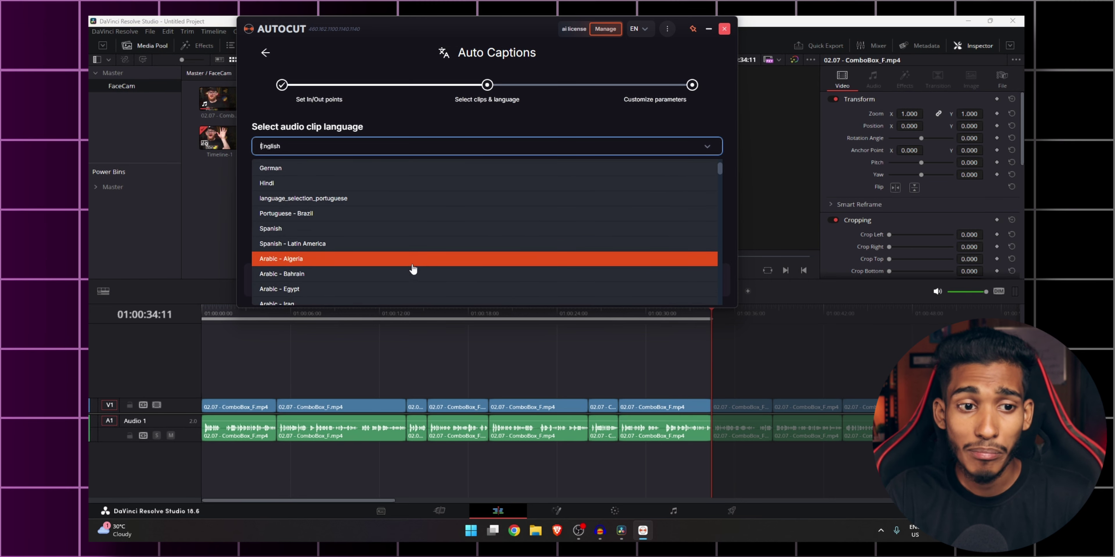
pyautogui.scroll(-1, 355, 260)
pyautogui.scroll(-1, 353, 265)
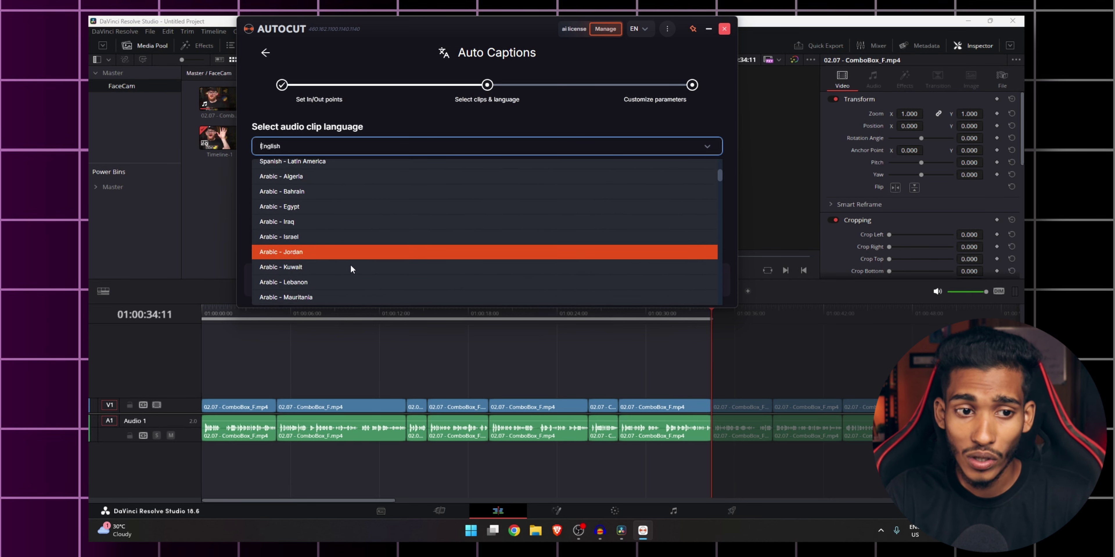
pyautogui.scroll(-2, 352, 269)
pyautogui.scroll(-3, 355, 259)
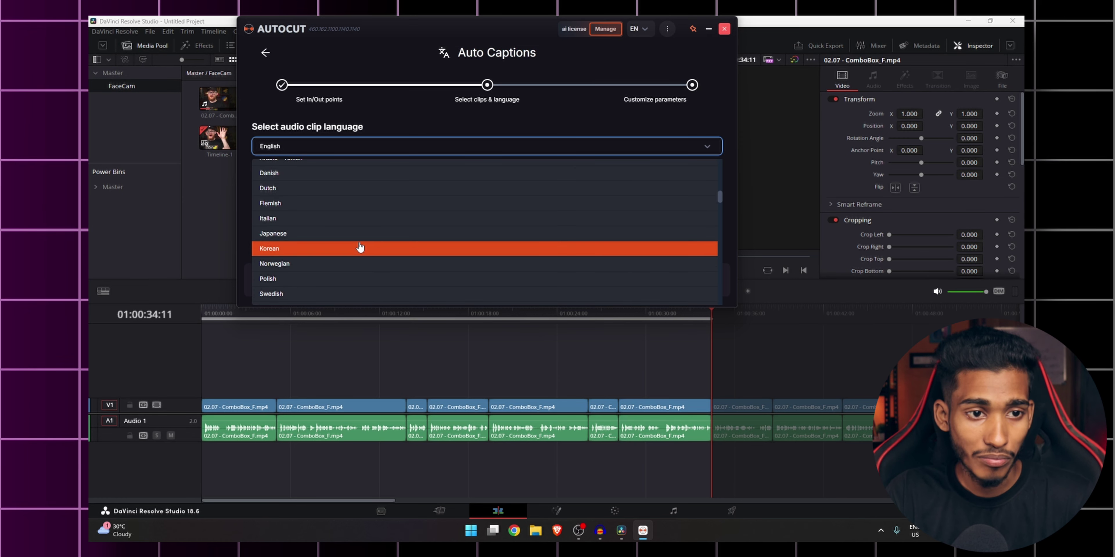
pyautogui.scroll(1, 360, 240)
pyautogui.scroll(2, 360, 237)
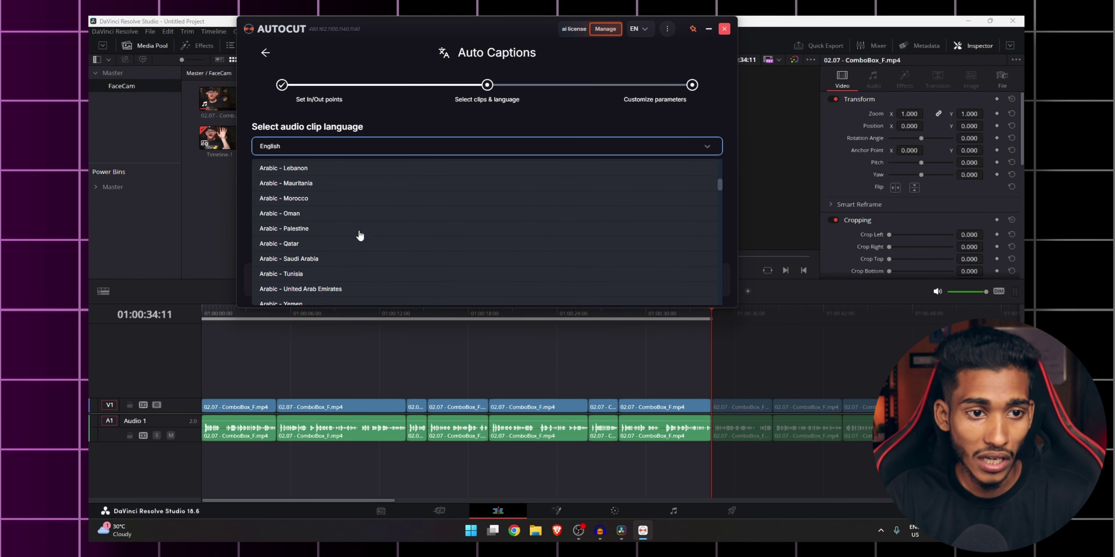
pyautogui.write('b')
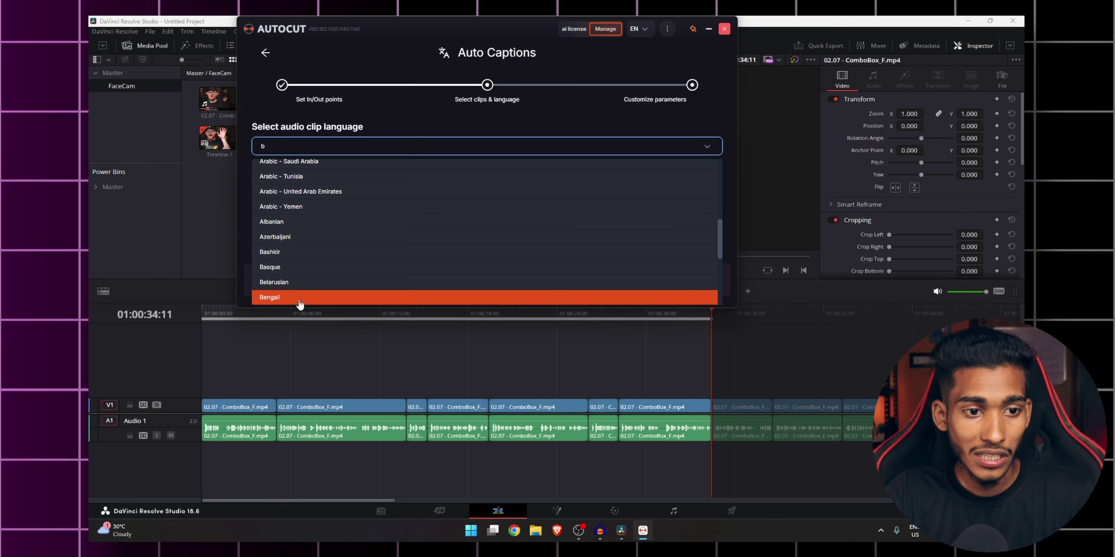
pyautogui.click(649, 148)
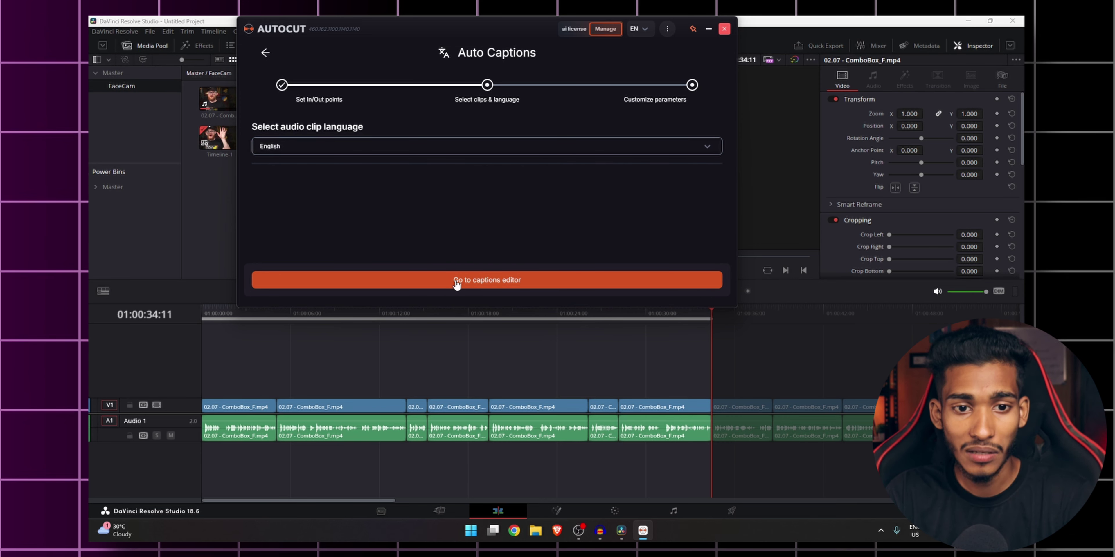
pyautogui.click(549, 283)
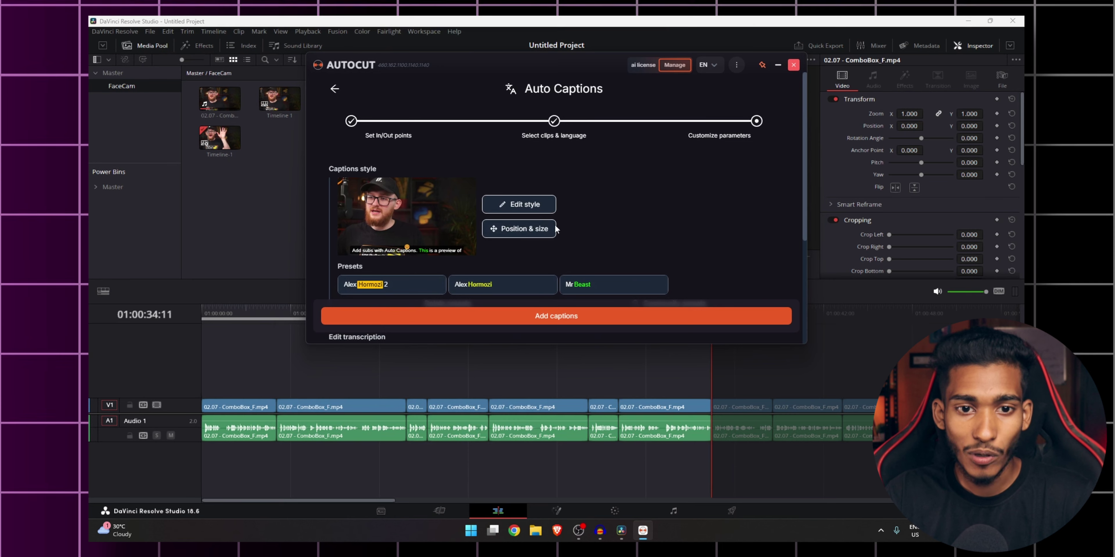
# Step: Enlarge the caption font to 57 px, one line, 83% maximum width, and apply the style
pyautogui.click(546, 228)
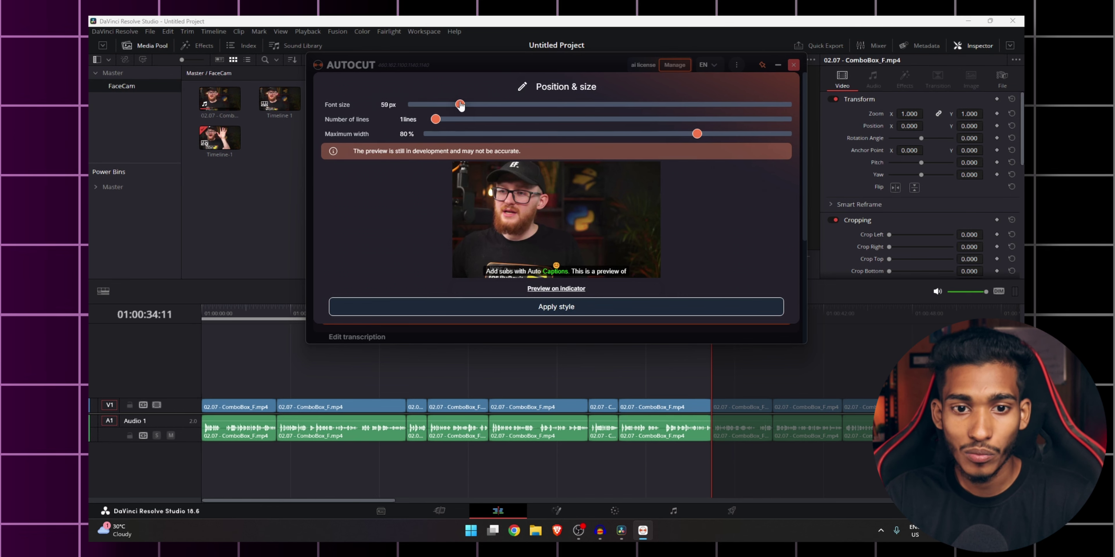
pyautogui.moveTo(461, 105); pyautogui.dragTo(468, 107)
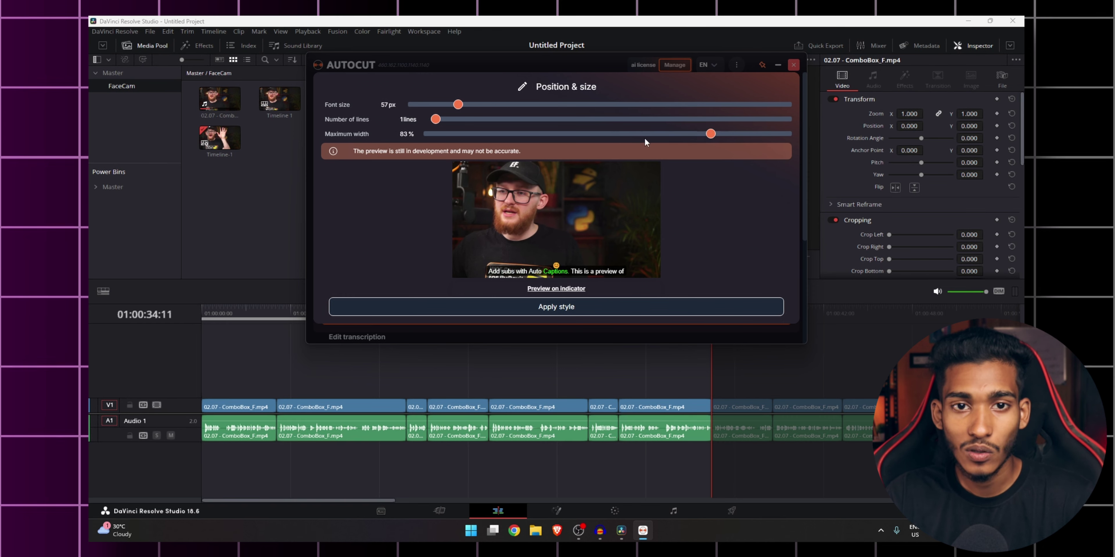
pyautogui.click(568, 308)
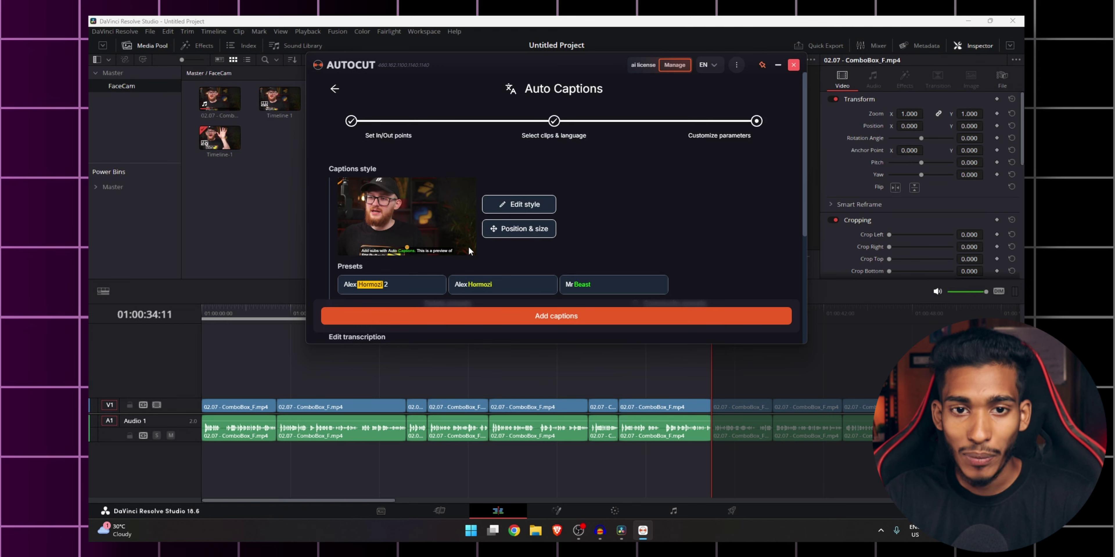
# Step: Add the reviewed captions to a new V2 track, then delete the added caption clips
pyautogui.scroll(-2, 683, 237)
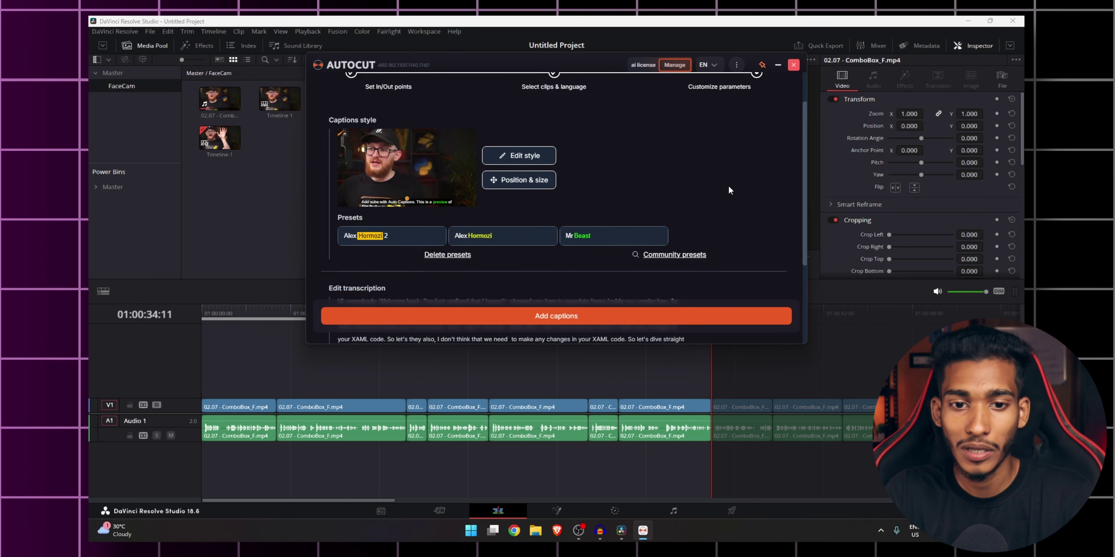
pyautogui.scroll(2, 744, 193)
pyautogui.scroll(-4, 764, 201)
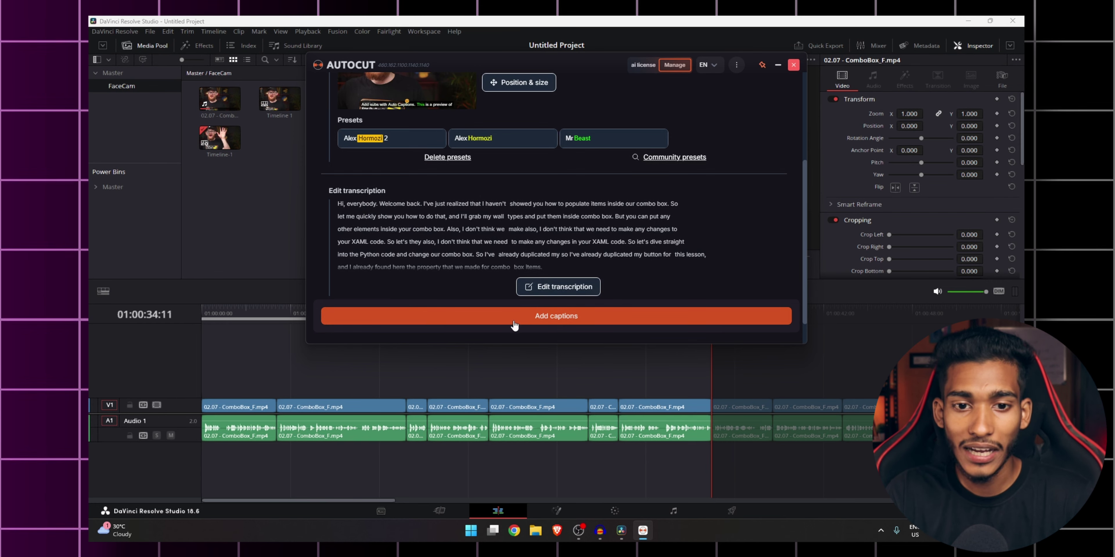
pyautogui.click(611, 320)
pyautogui.click(643, 294)
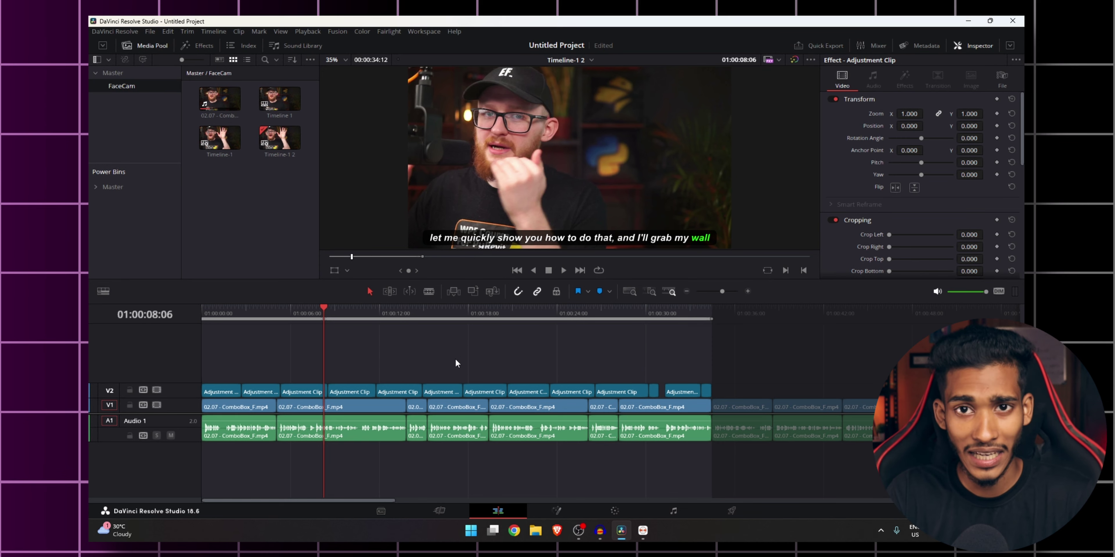
pyautogui.press('Delete')
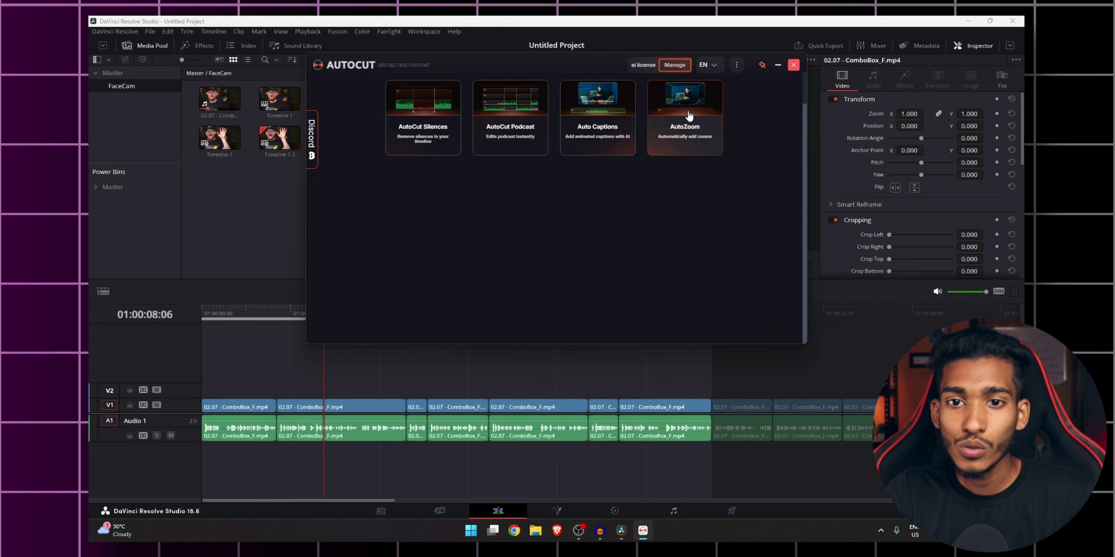
# Step: Open Auto Zoom and confirm the timeline range for zooming
pyautogui.click(687, 112)
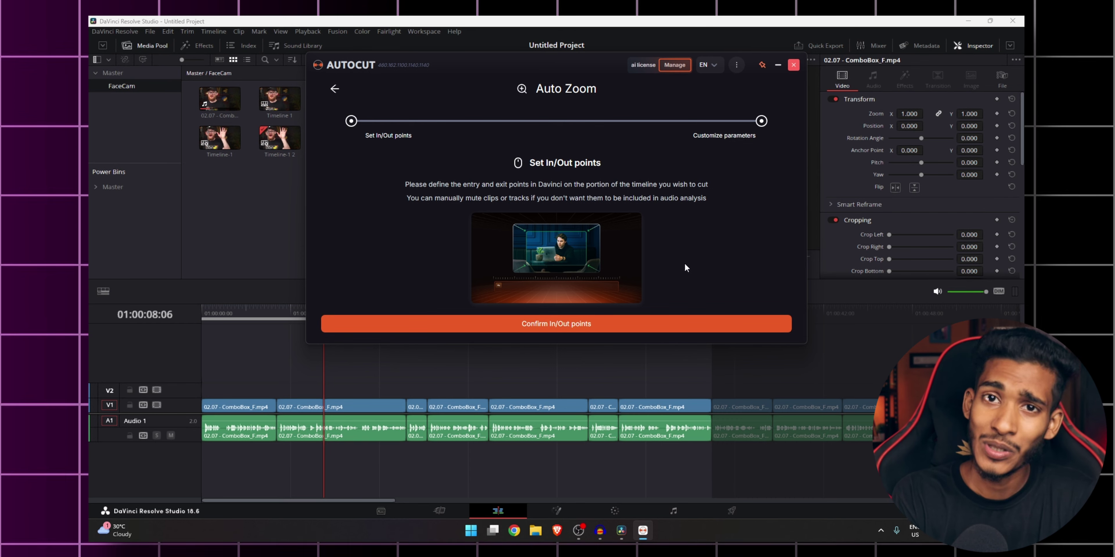
pyautogui.click(576, 324)
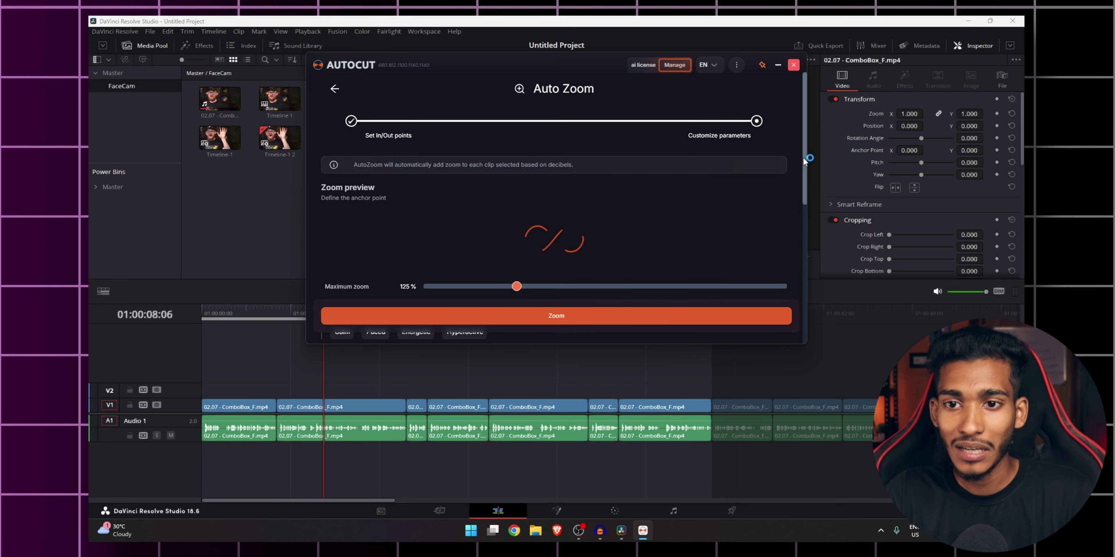
pyautogui.scroll(-2, 804, 161)
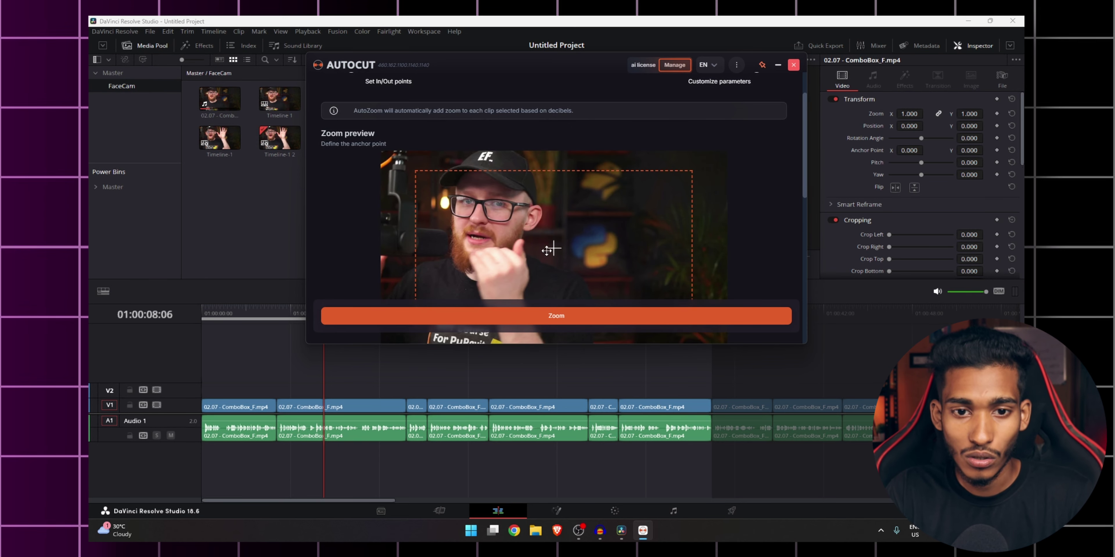
# Step: Place the zoom anchor over the speaker toward the left and review the 125% zoom, 60% coverage settings
pyautogui.moveTo(505, 239); pyautogui.dragTo(509, 219)
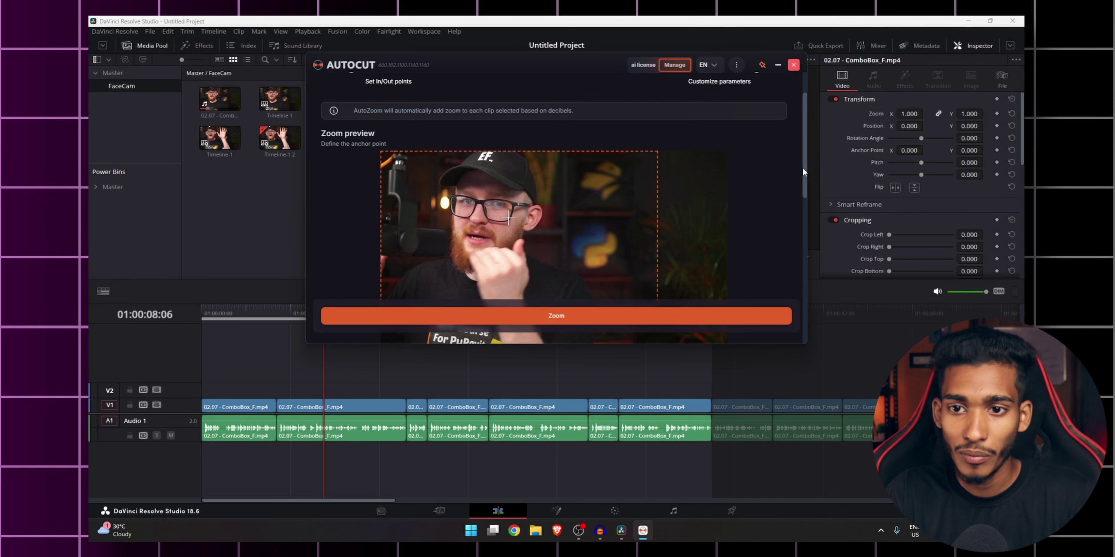
pyautogui.moveTo(803, 171); pyautogui.dragTo(806, 190)
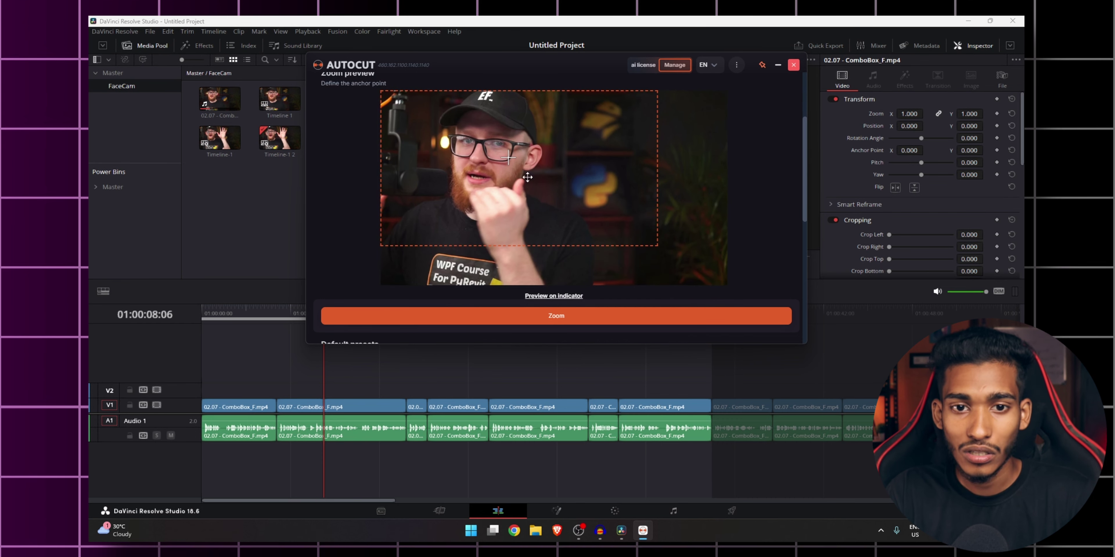
pyautogui.moveTo(582, 186); pyautogui.dragTo(507, 226)
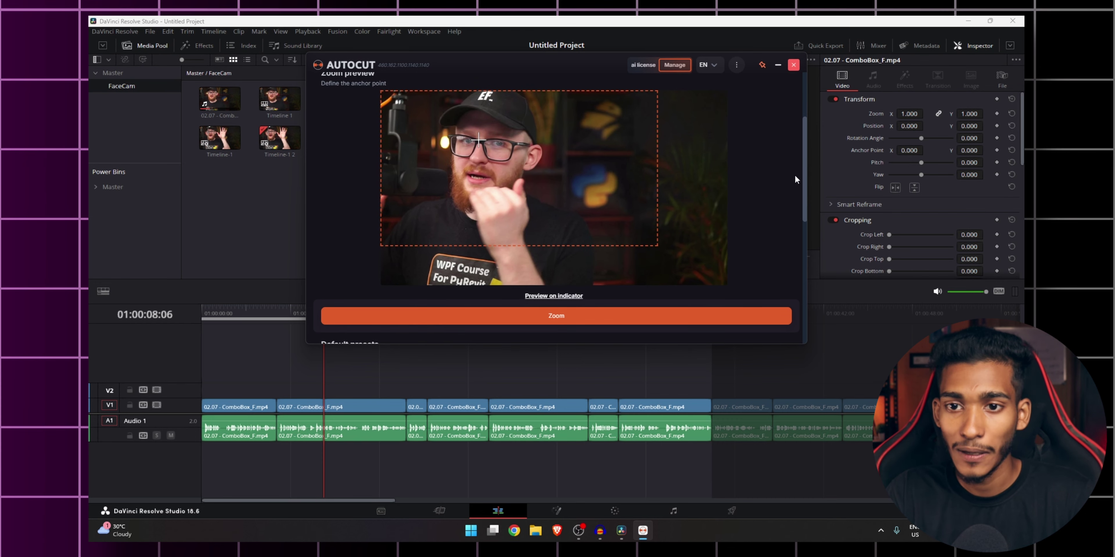
pyautogui.scroll(-2, 800, 200)
pyautogui.scroll(-2, 807, 220)
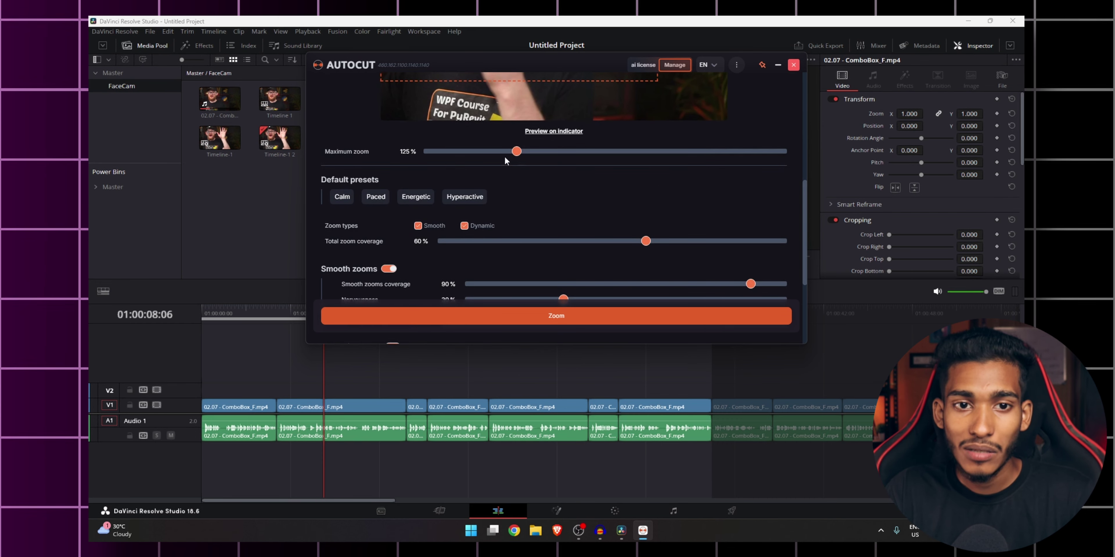
pyautogui.scroll(-1, 563, 200)
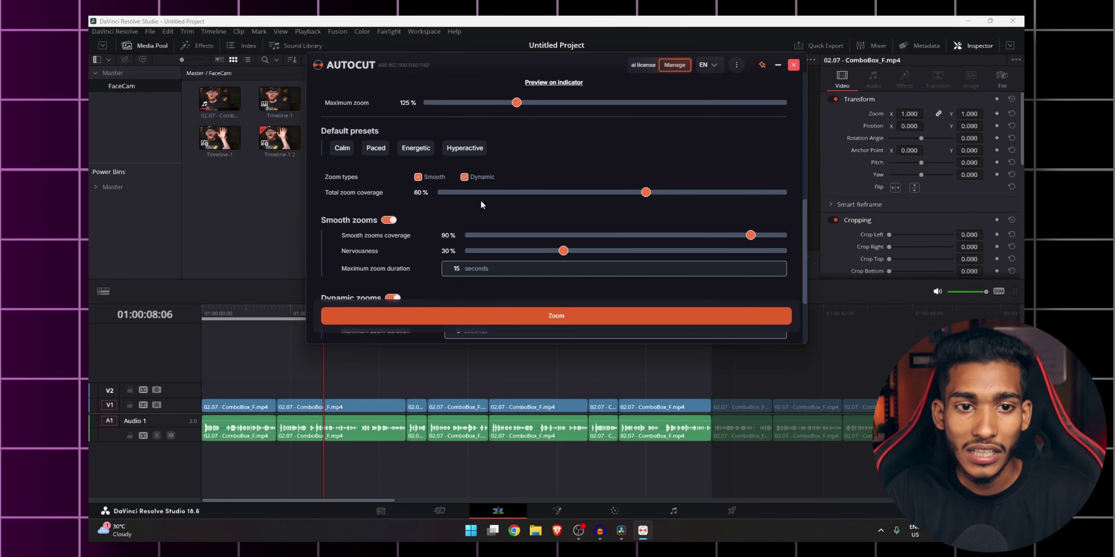
pyautogui.scroll(-1, 438, 214)
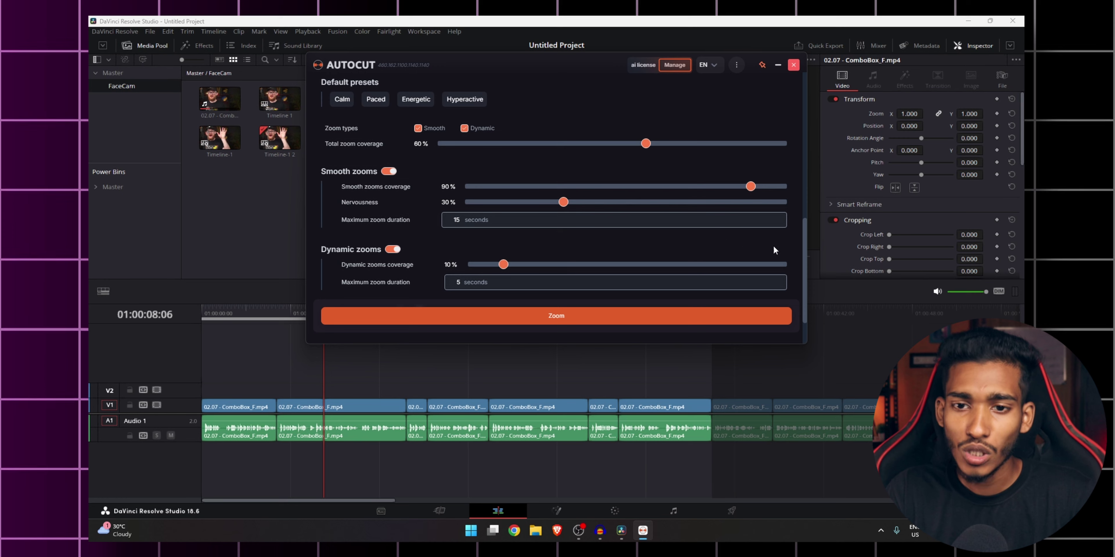
pyautogui.scroll(4, 624, 160)
pyautogui.scroll(1, 686, 177)
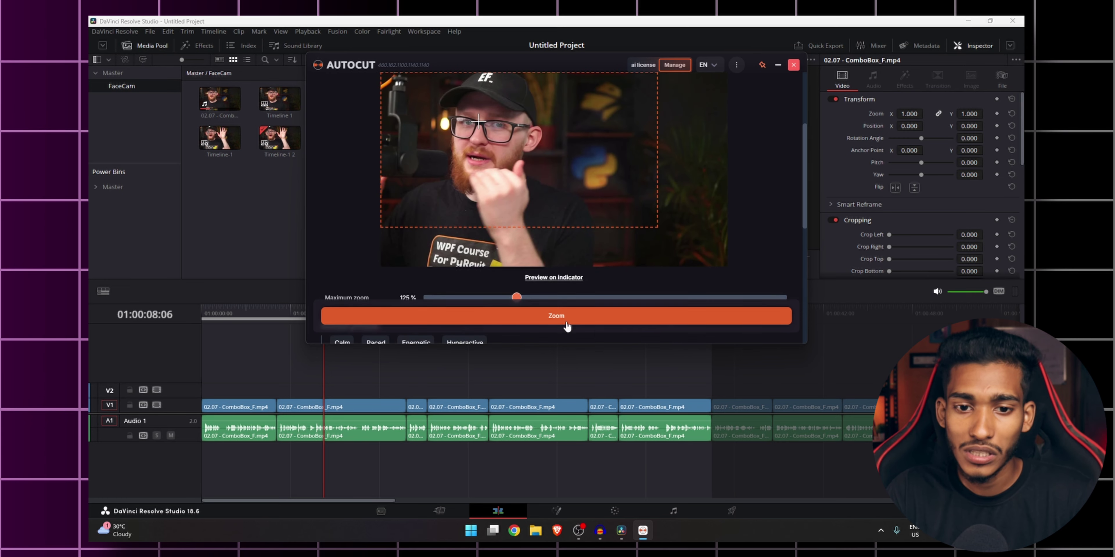
pyautogui.click(566, 323)
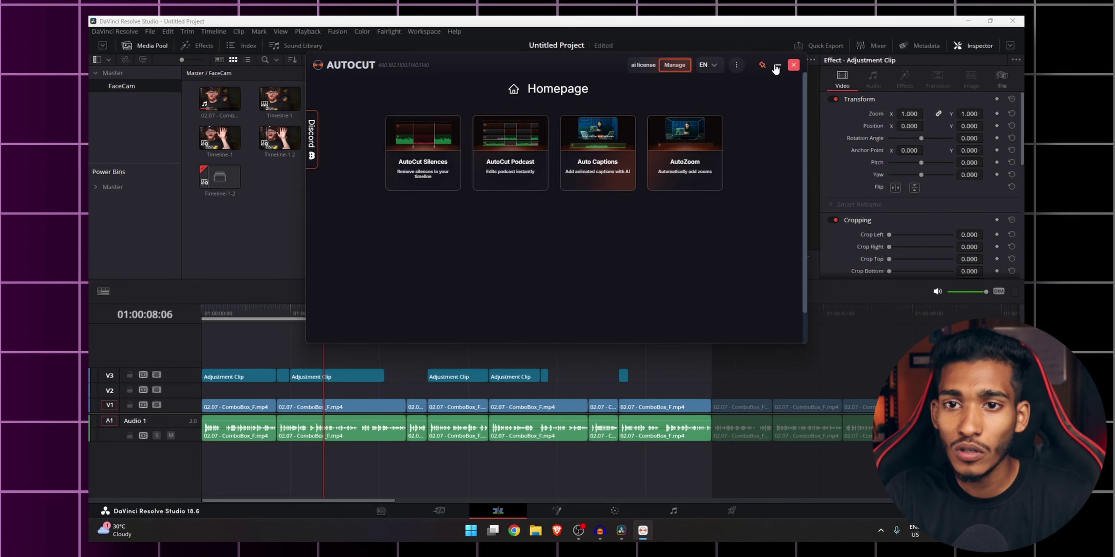
pyautogui.click(456, 373)
pyautogui.moveTo(283, 314); pyautogui.dragTo(173, 314)
pyautogui.press('space')
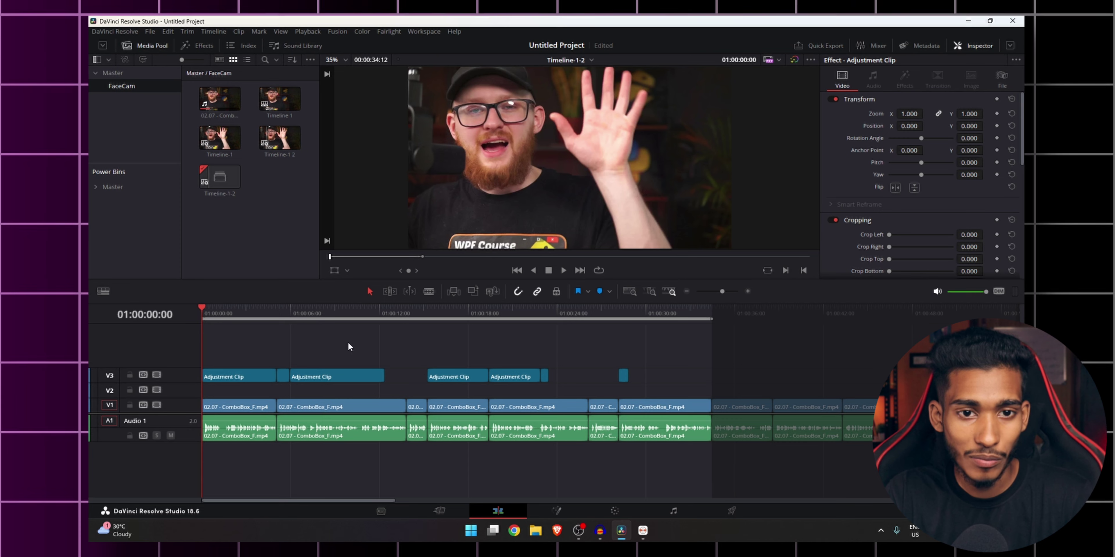
pyautogui.press('space')
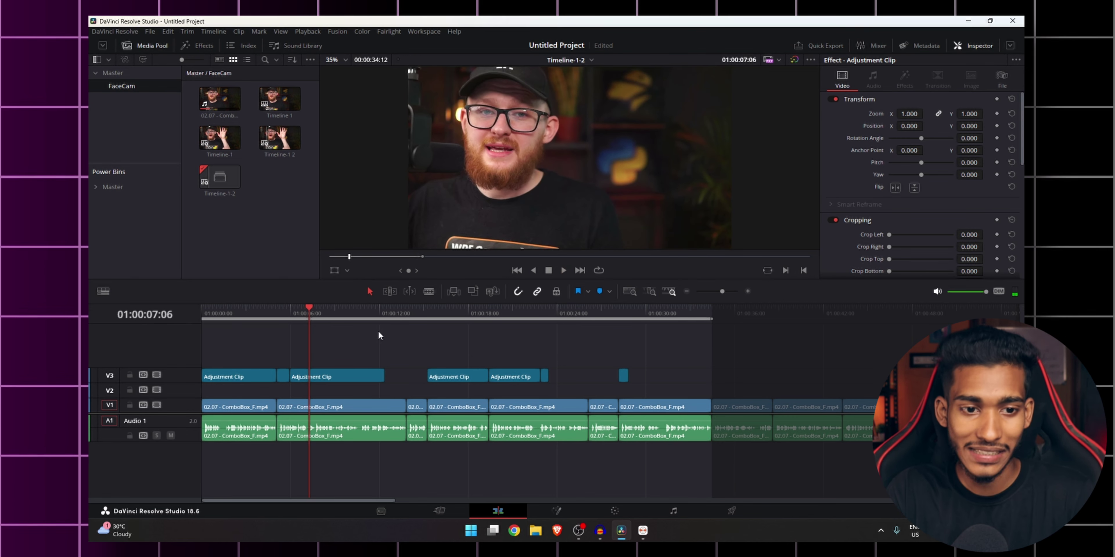
pyautogui.click(442, 359)
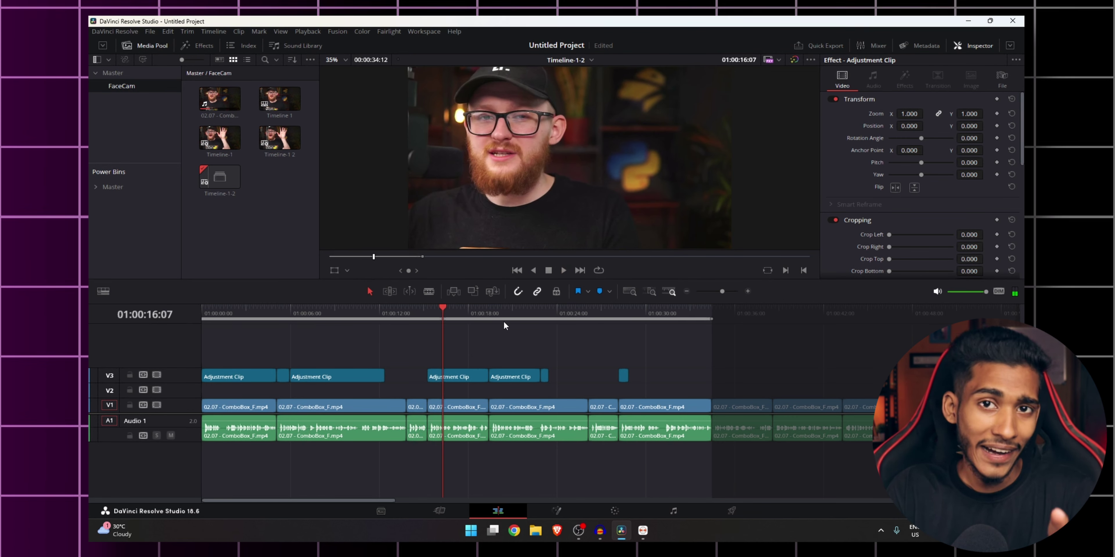
pyautogui.click(406, 317)
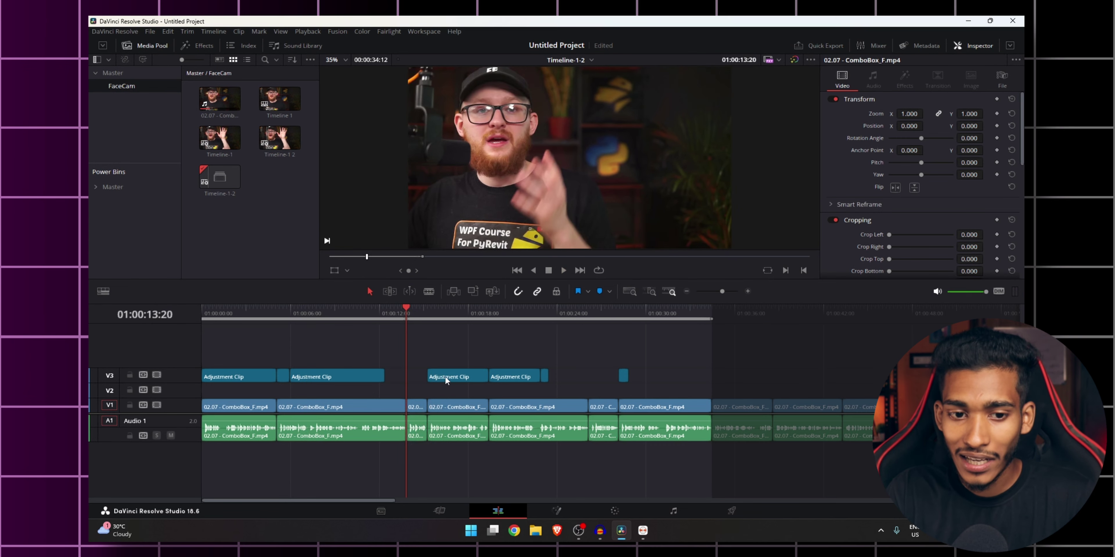
pyautogui.click(642, 531)
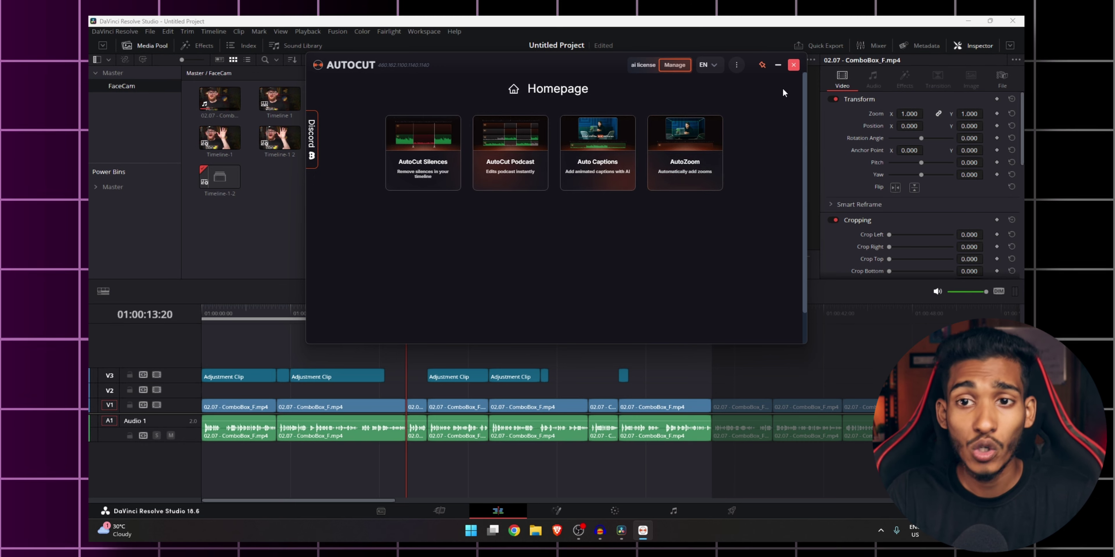
pyautogui.click(777, 65)
pyautogui.click(382, 310)
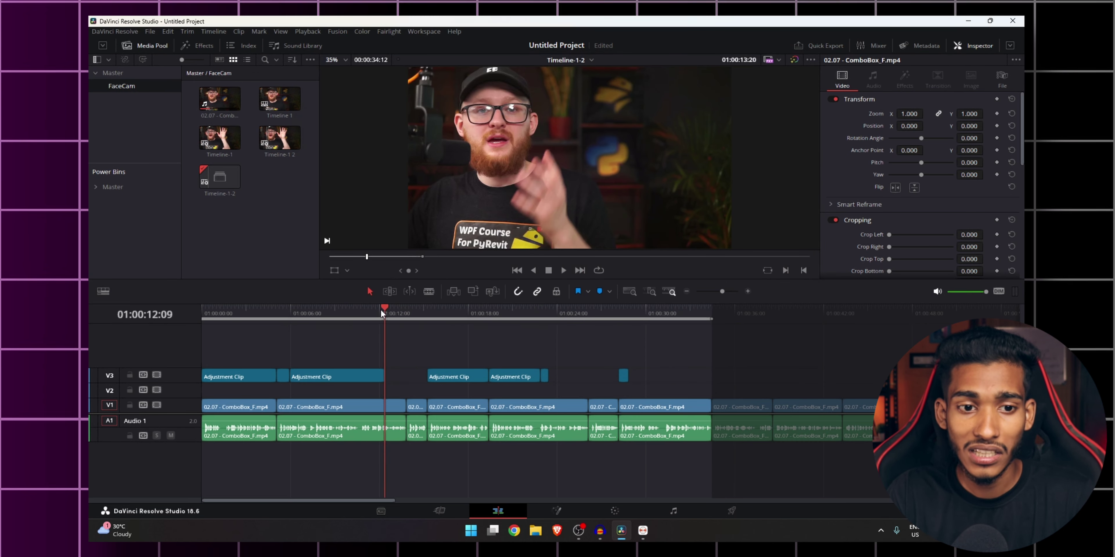
pyautogui.press('space')
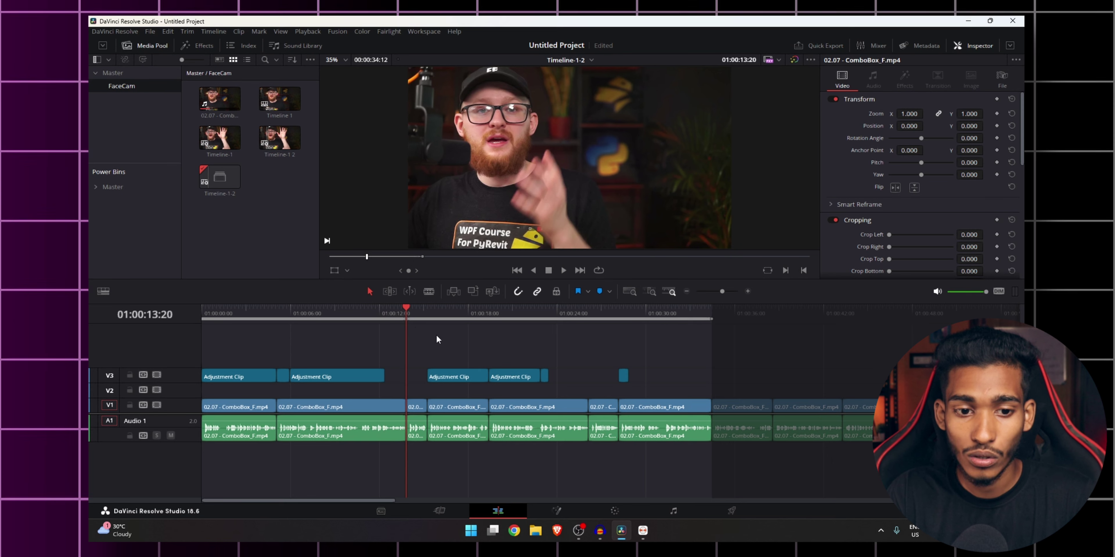
pyautogui.press('space')
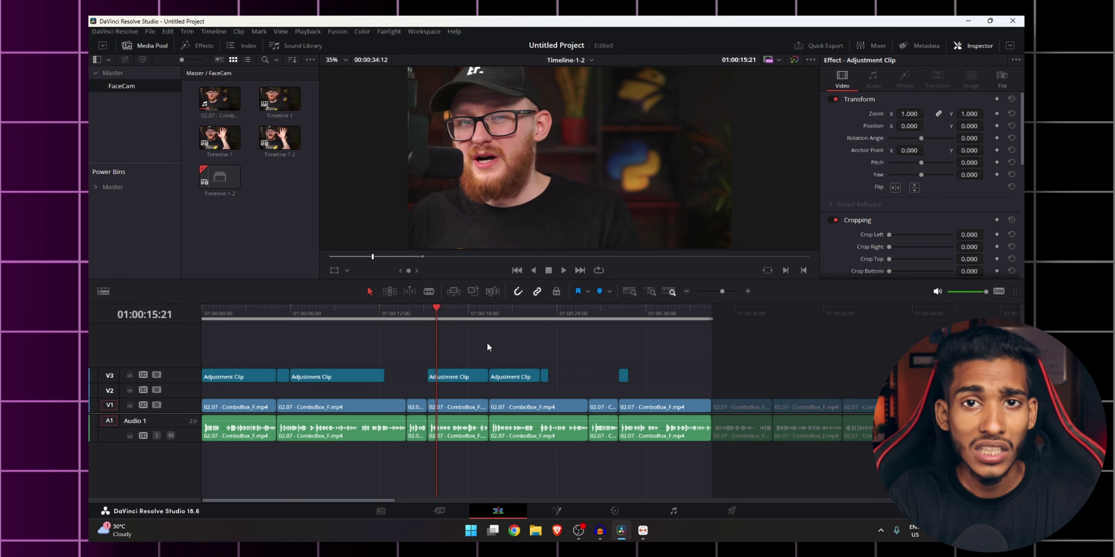
pyautogui.click(643, 530)
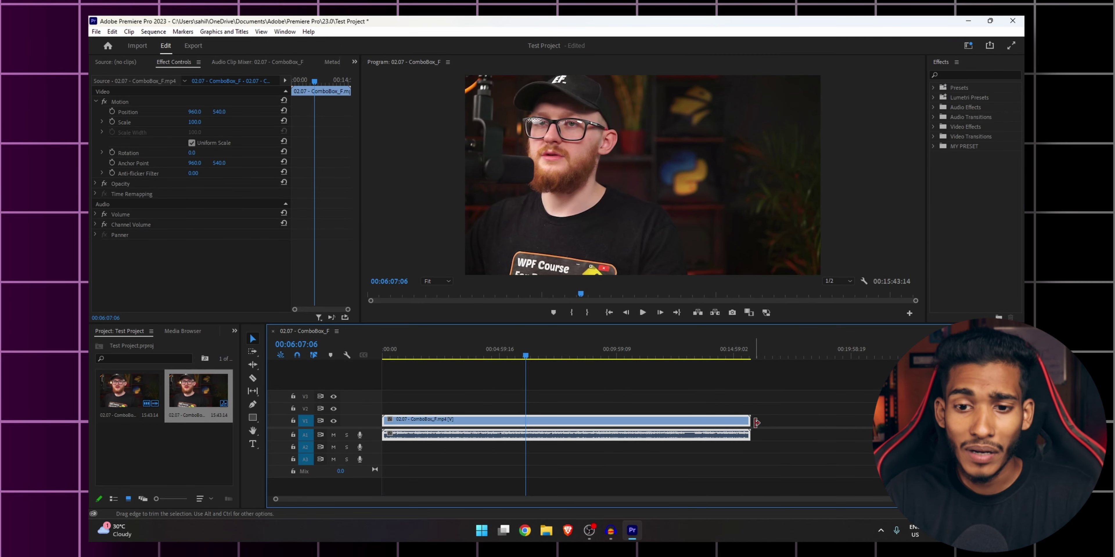
# Step: Trim the ComboBox_F.mp4 clip's end back to 00:06:07:06 and fit the whole sequence in view
pyautogui.moveTo(757, 423); pyautogui.dragTo(525, 421)
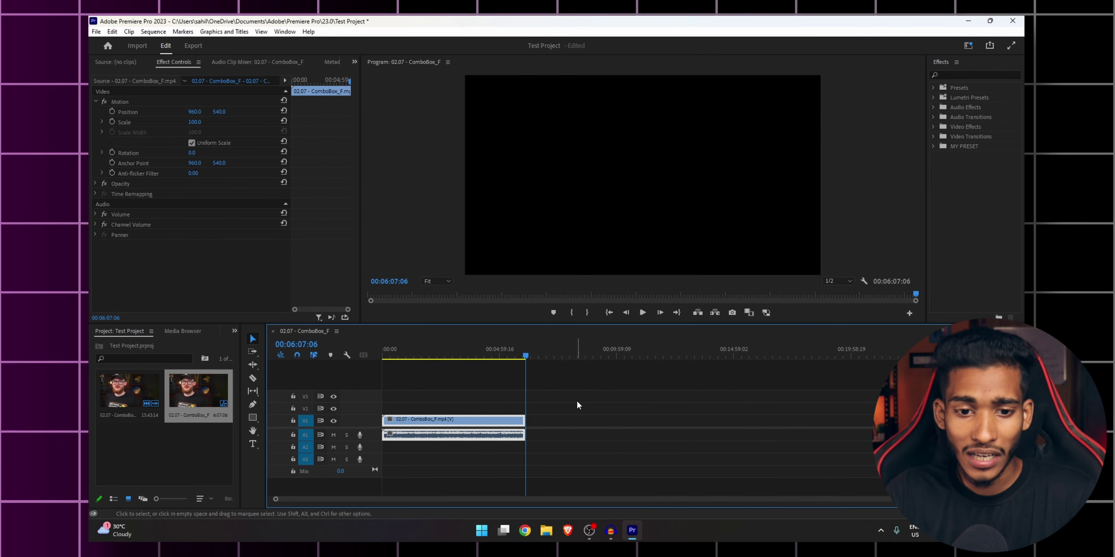
pyautogui.click(578, 404)
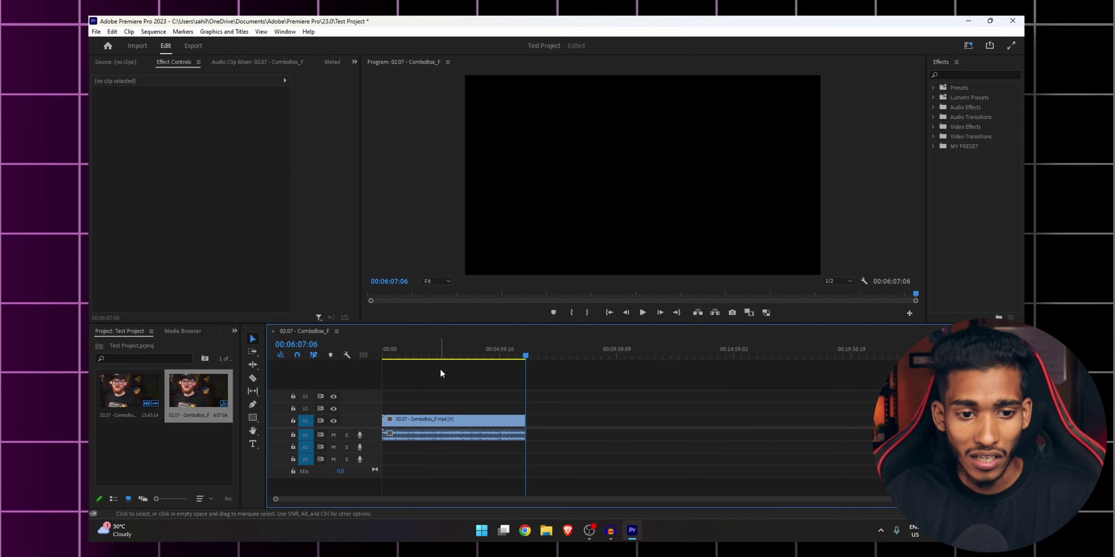
pyautogui.click(424, 353)
pyautogui.press('-')
pyautogui.press('-')
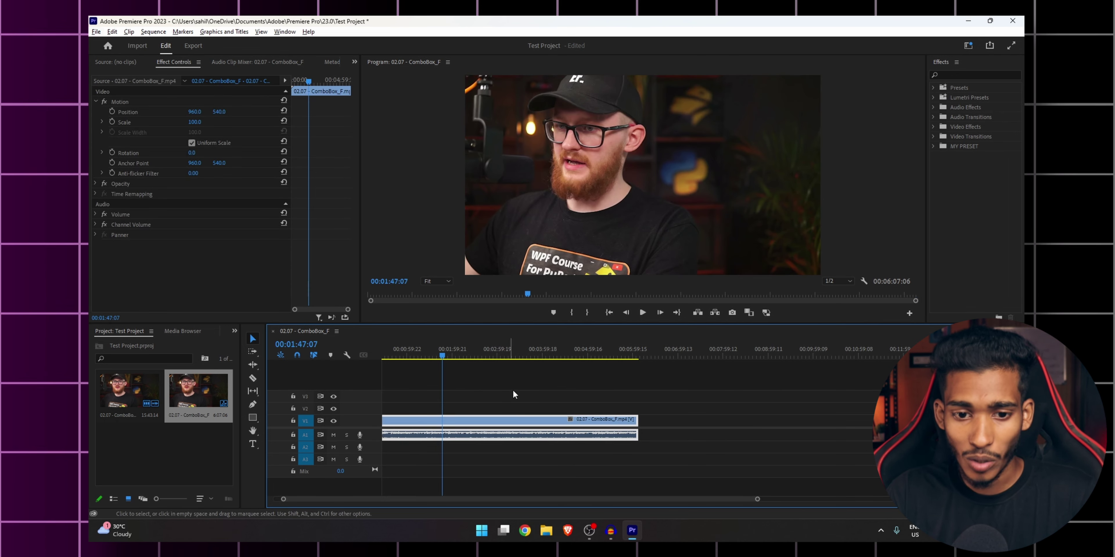
pyautogui.scroll(1, 504, 409)
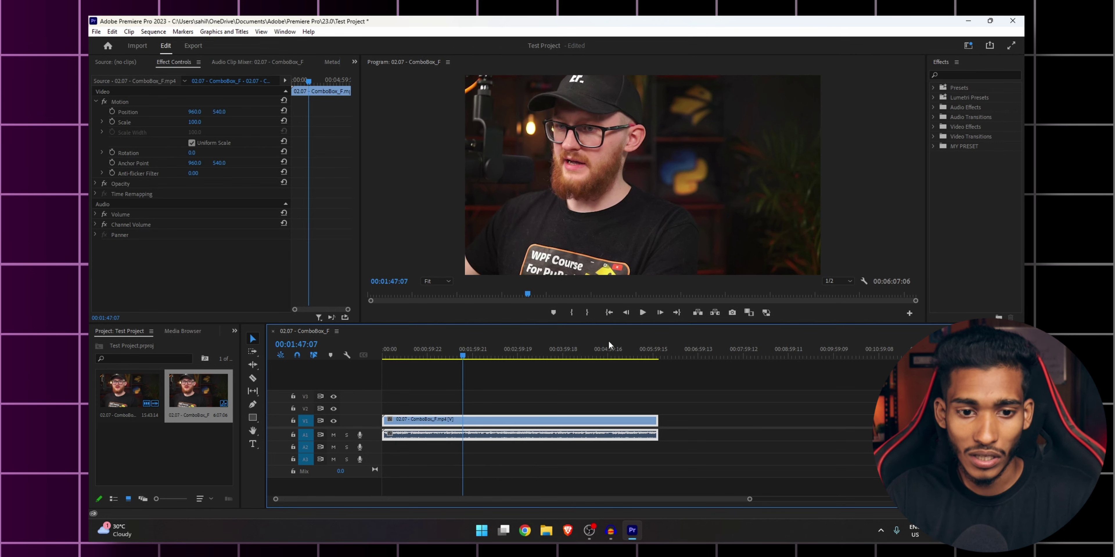
# Step: Launch the AutoCut extension from Window > Extensions and resize and reposition its floating panel
pyautogui.click(285, 32)
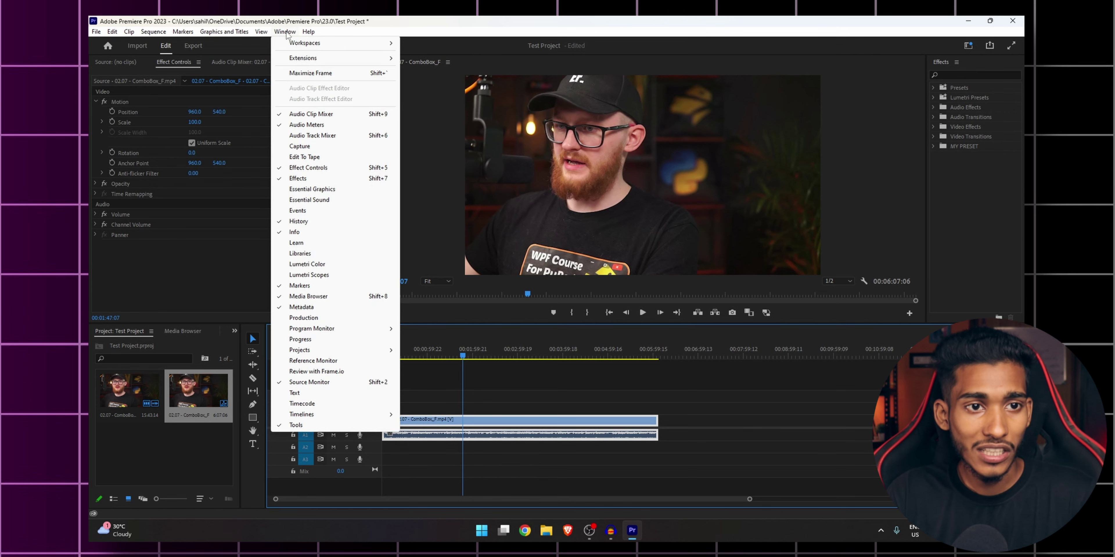
pyautogui.click(437, 59)
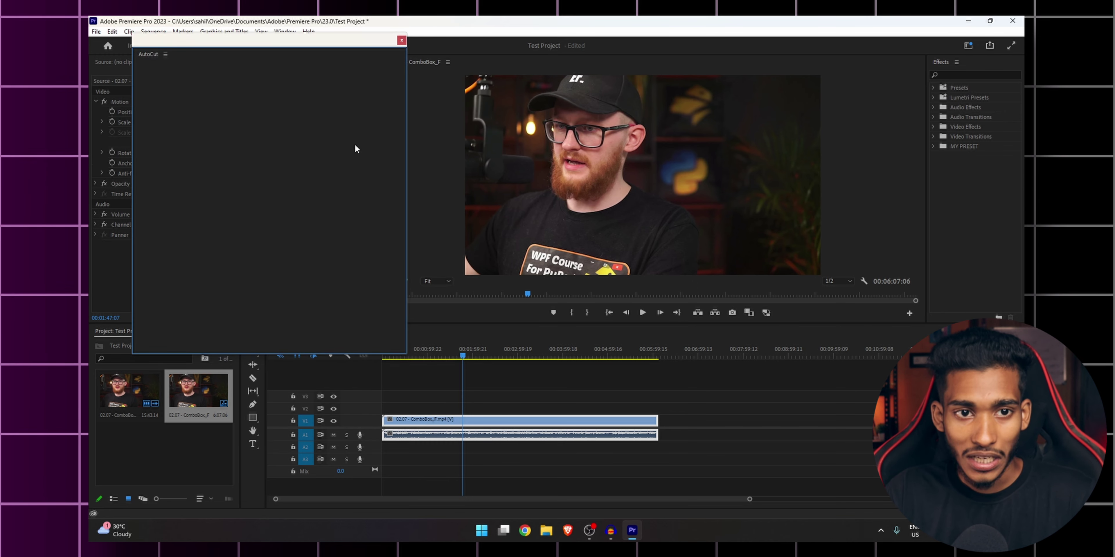
pyautogui.moveTo(407, 182); pyautogui.dragTo(563, 233)
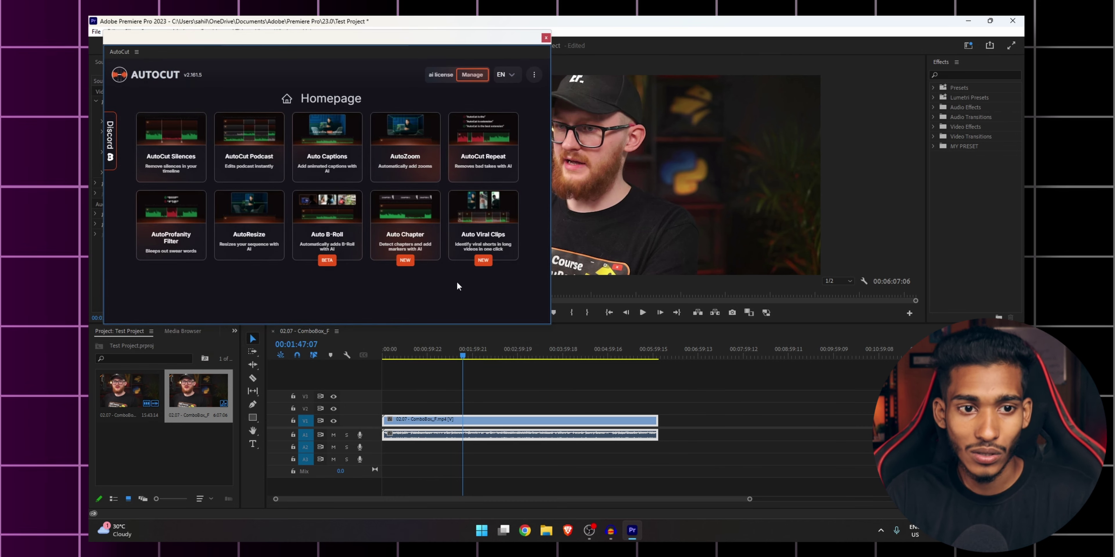
pyautogui.moveTo(646, 61); pyautogui.dragTo(570, 54)
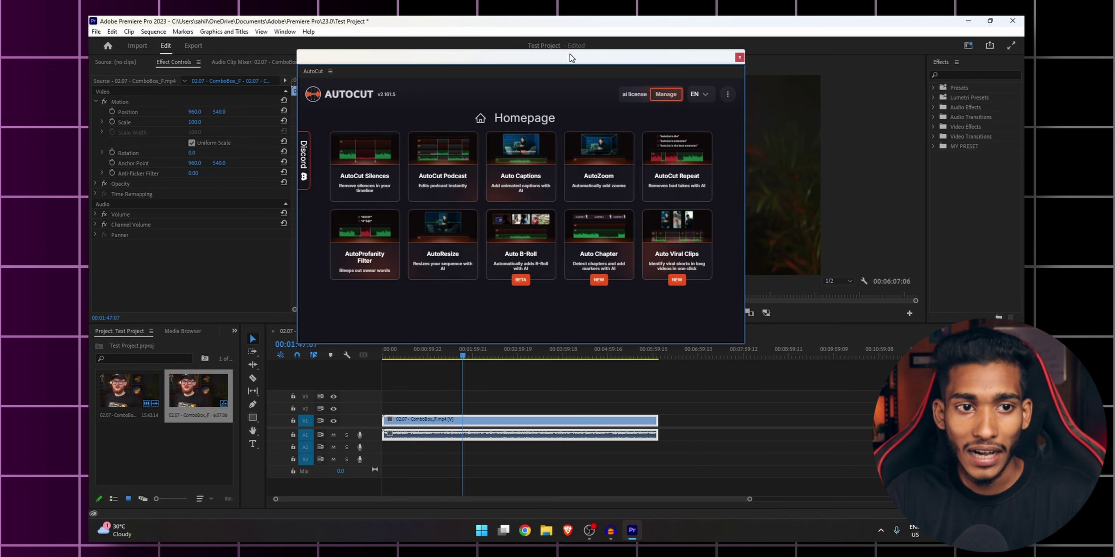
pyautogui.moveTo(743, 344); pyautogui.dragTo(844, 383)
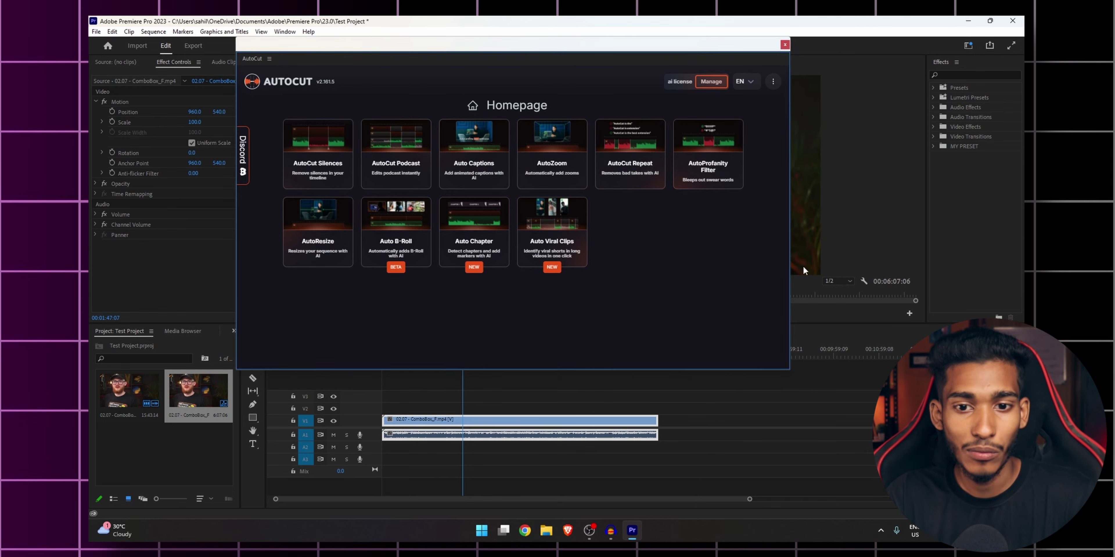
pyautogui.moveTo(844, 382)
pyautogui.mouseDown()
pyautogui.moveTo(604, 261)
pyautogui.moveTo(792, 333)
pyautogui.moveTo(824, 379)
pyautogui.moveTo(759, 376)
pyautogui.mouseUp()
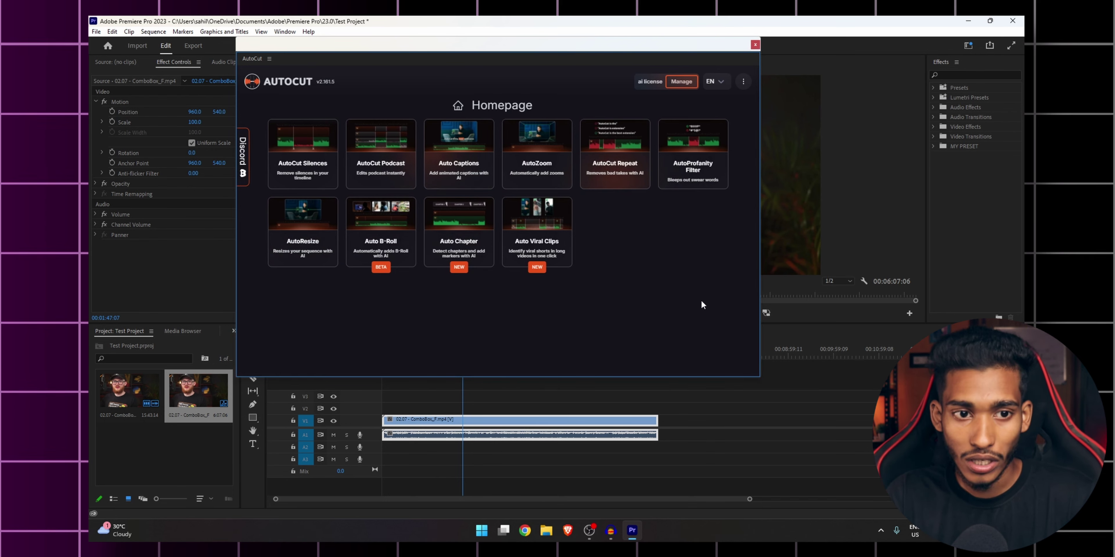
# Step: Run AutoCut Silences at -35 dB with 'Remove silences but keep spaces'
pyautogui.click(303, 161)
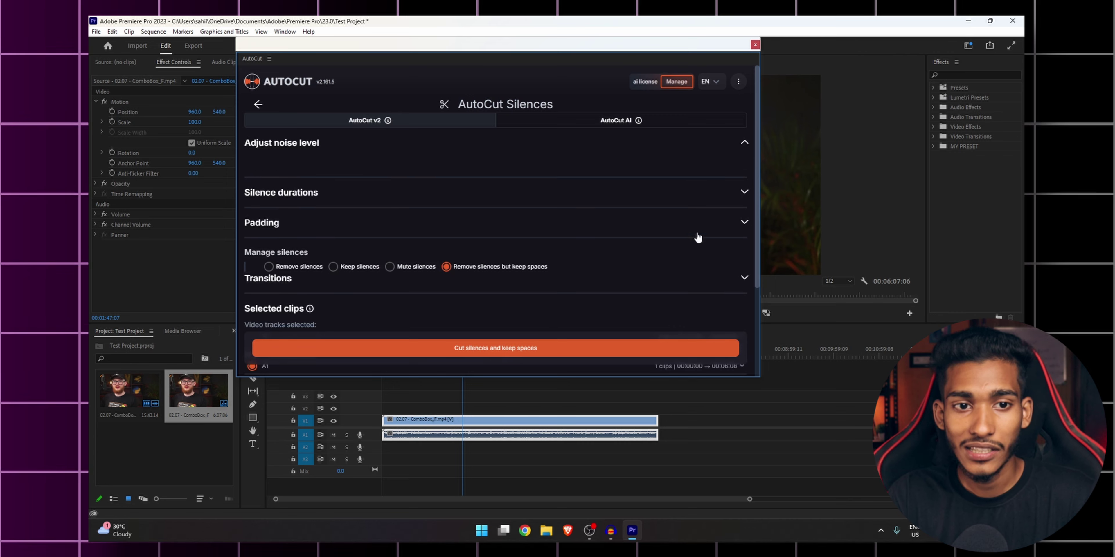
pyautogui.scroll(-4, 562, 216)
pyautogui.scroll(2, 604, 217)
pyautogui.scroll(2, 604, 217)
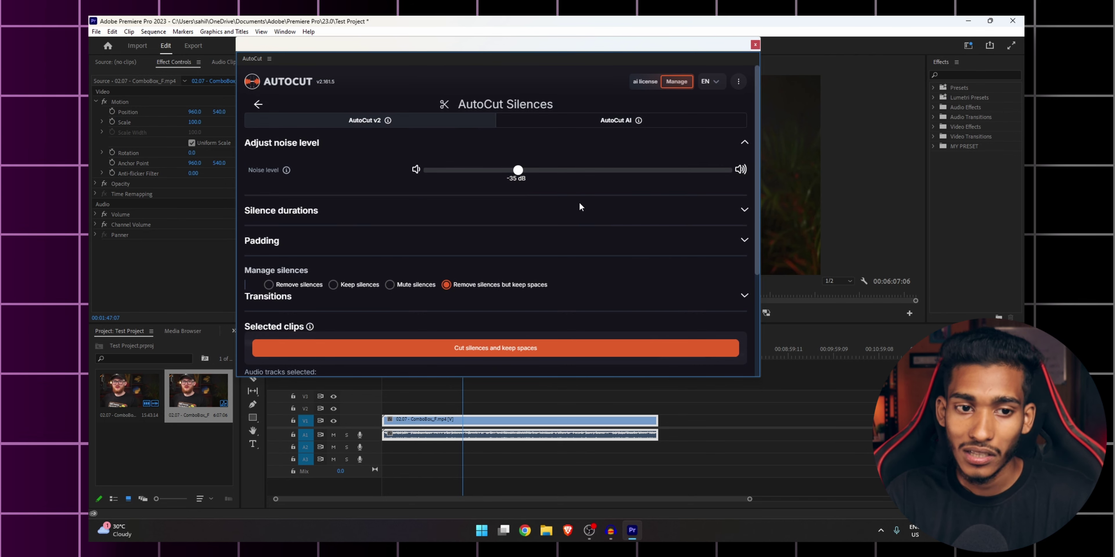
pyautogui.scroll(-2, 579, 201)
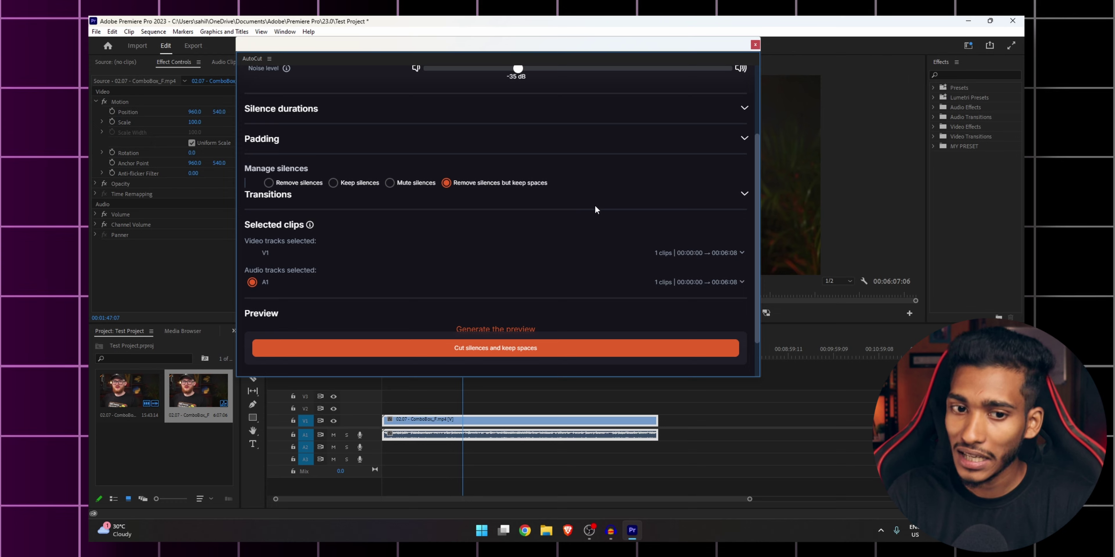
pyautogui.scroll(1, 594, 204)
pyautogui.click(472, 355)
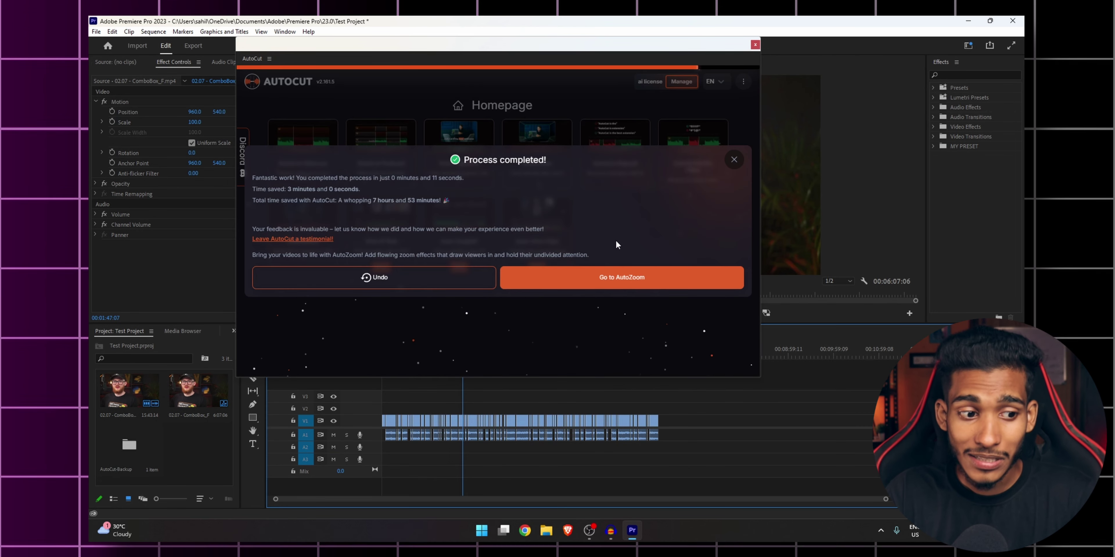
# Step: Look at the AutoZoom tool, return to the AutoCut homepage, and move the panel up and left
pyautogui.click(630, 284)
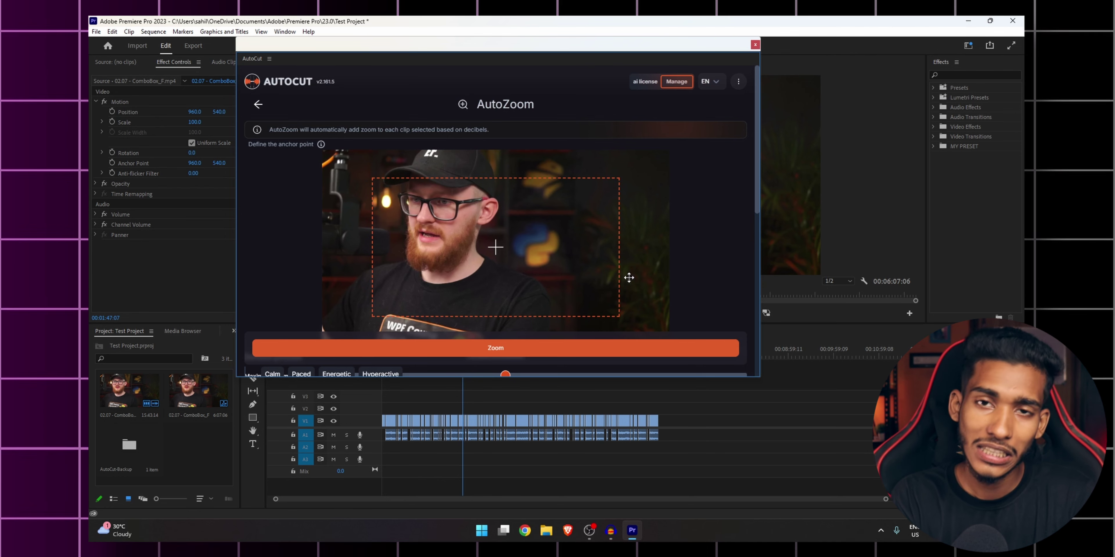
pyautogui.click(257, 106)
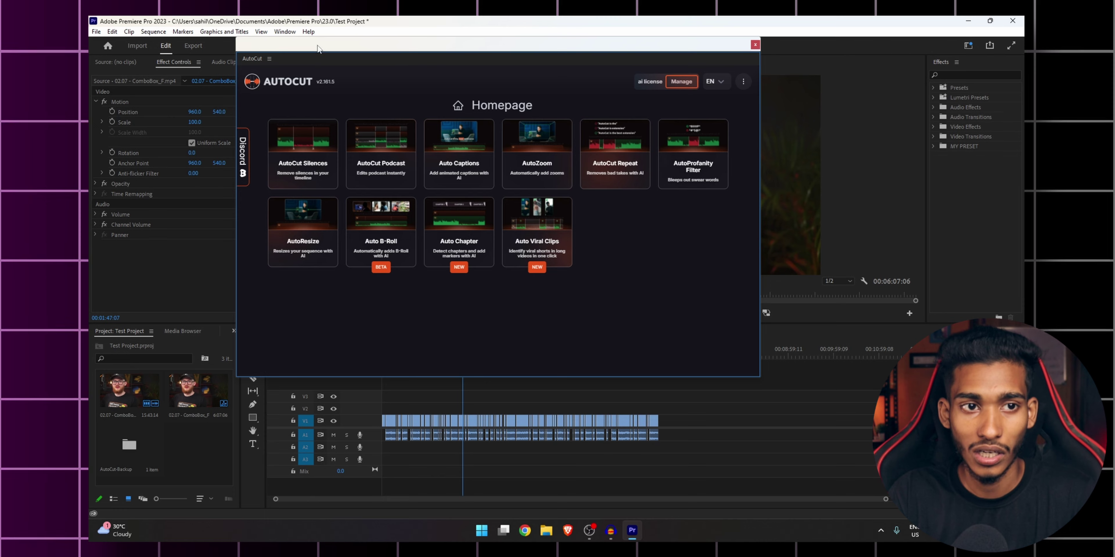
pyautogui.moveTo(317, 48); pyautogui.dragTo(171, 27)
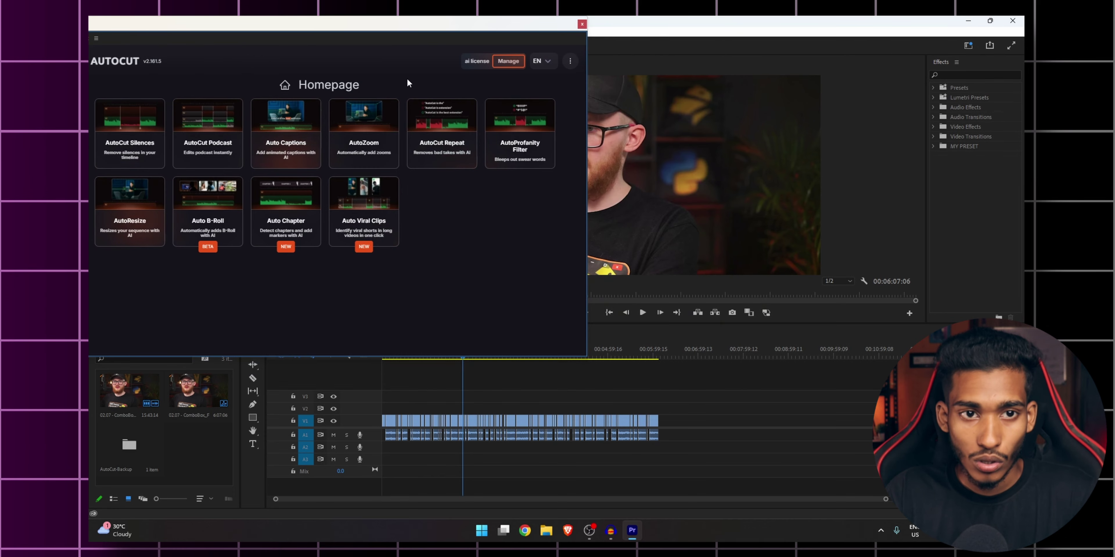
pyautogui.moveTo(396, 24); pyautogui.dragTo(622, 71)
pyautogui.moveTo(332, 85); pyautogui.dragTo(223, 62)
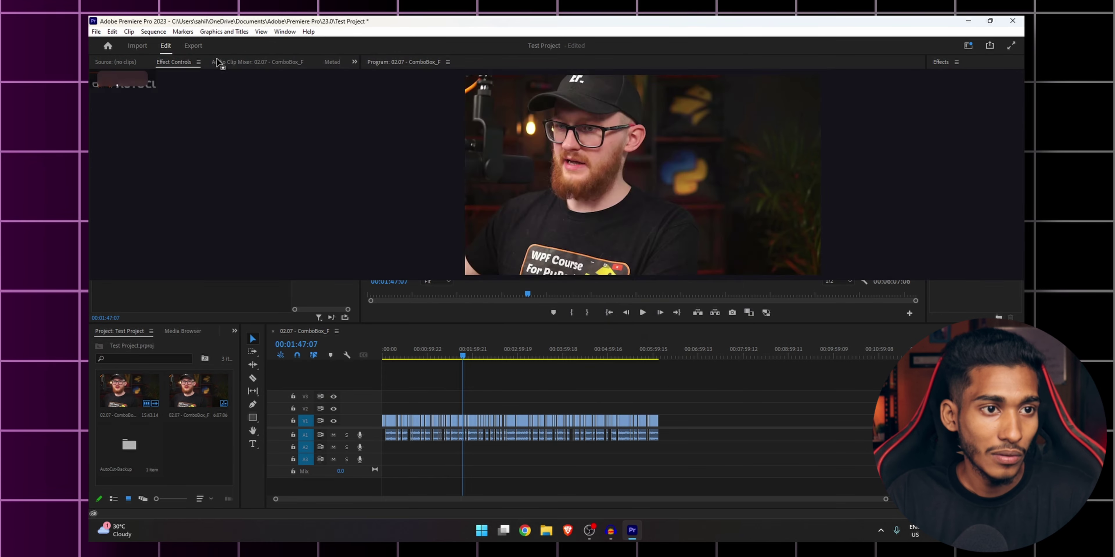
# Step: Play the silence-cut sequence from the start to review it, stopping at 00:00:22:15
pyautogui.click(407, 319)
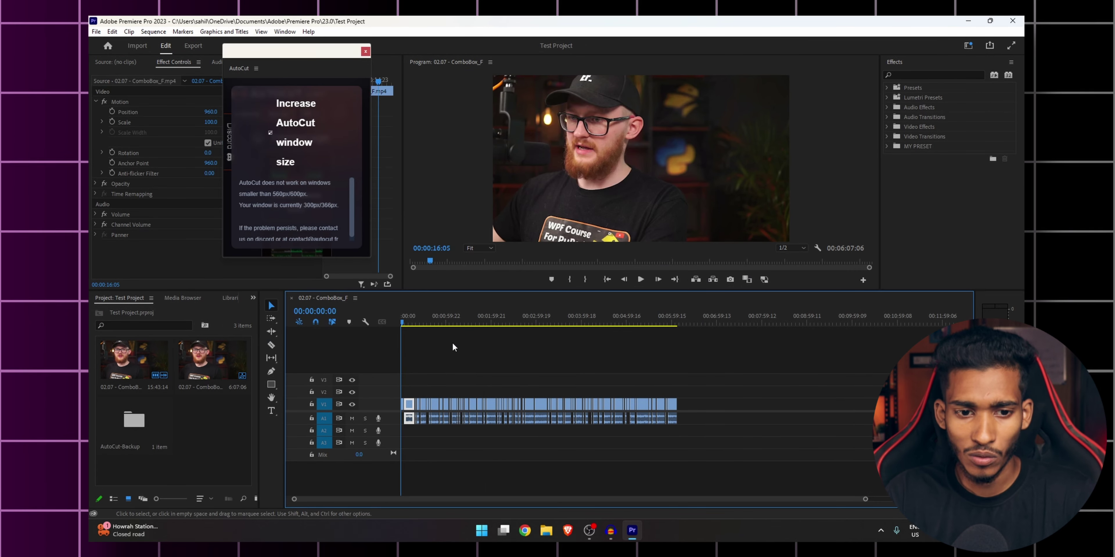
pyautogui.scroll(3, 494, 359)
pyautogui.scroll(2, 494, 359)
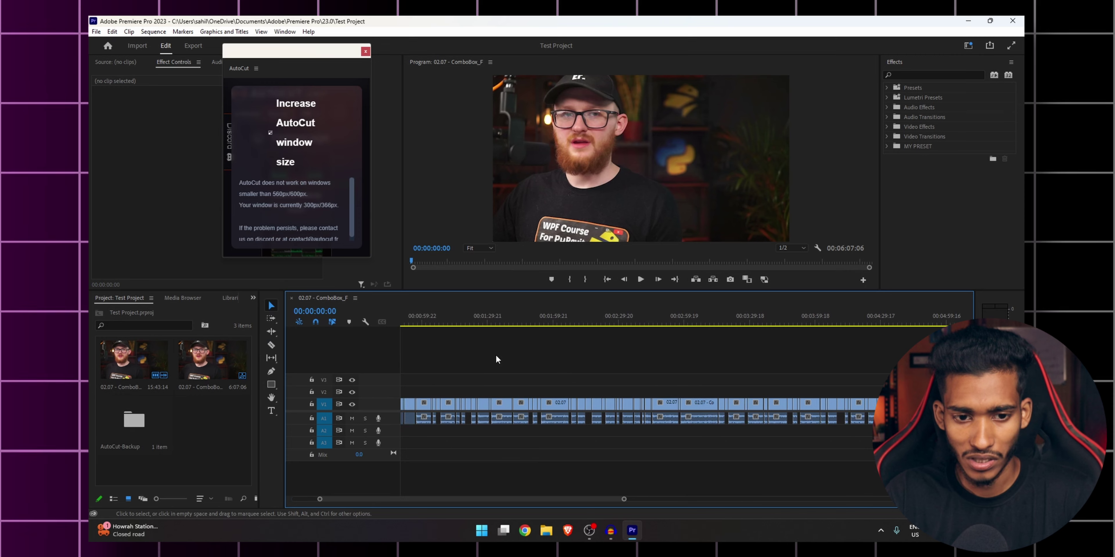
pyautogui.press('space')
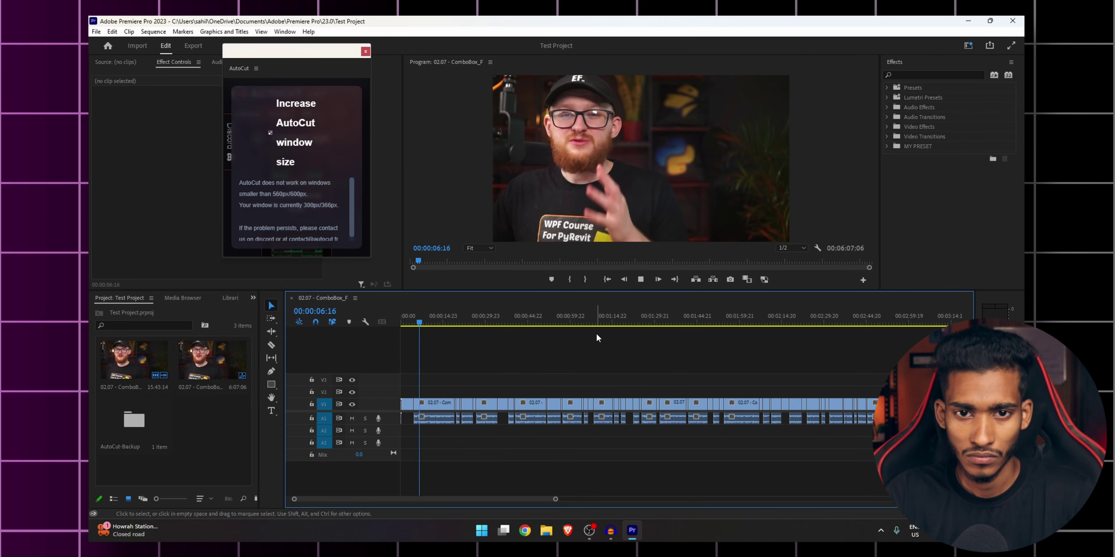
pyautogui.click(456, 320)
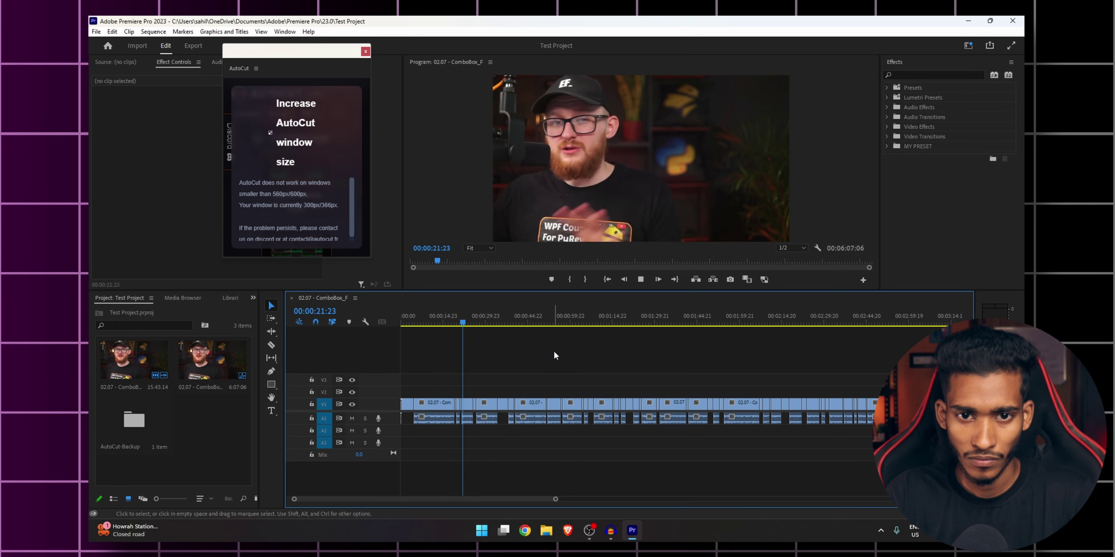
pyautogui.press('space')
pyautogui.press('d')
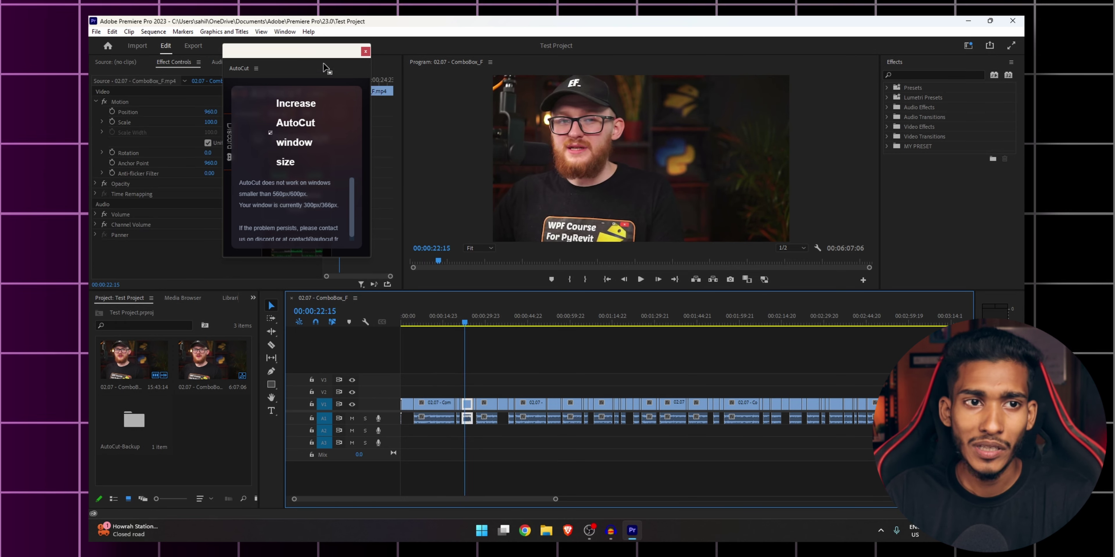
# Step: Enlarge the AutoCut panel to show its full homepage and select every clip with Ctrl+A
pyautogui.moveTo(294, 51); pyautogui.dragTo(239, 44)
pyautogui.moveTo(610, 294)
pyautogui.mouseDown()
pyautogui.moveTo(775, 383)
pyautogui.moveTo(766, 374)
pyautogui.mouseUp()
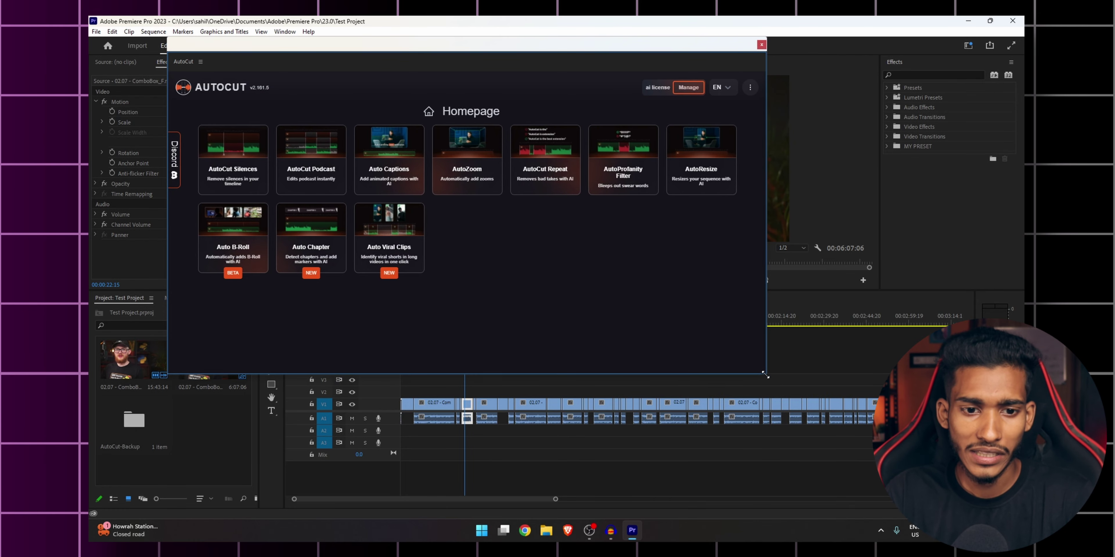
pyautogui.click(533, 450)
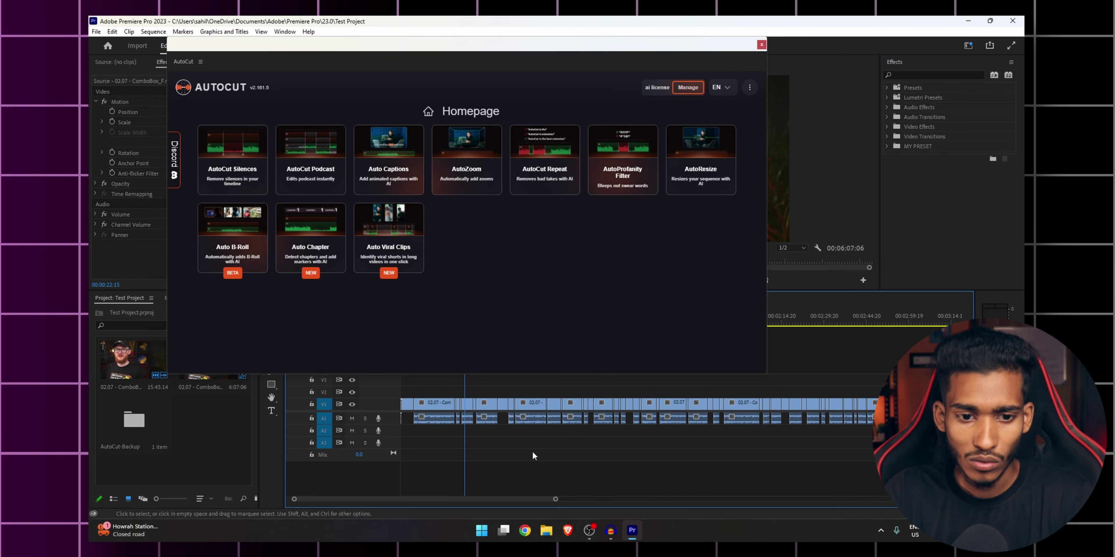
pyautogui.hotkey('ctrl', 'a')
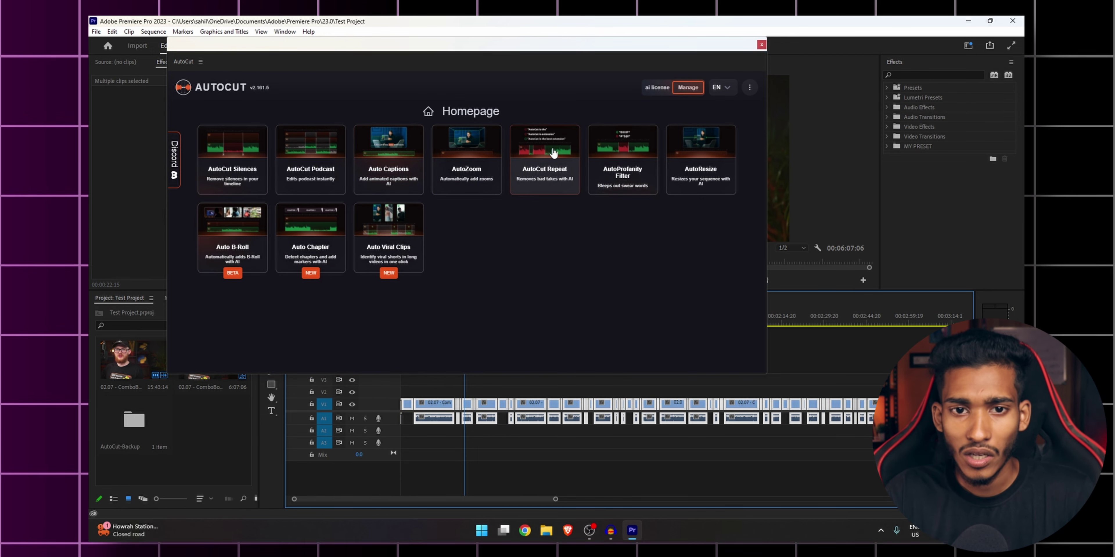
# Step: Run AutoCut Repeat with English and the Precise algorithm, cutting the sequence to 00:05:10:20
pyautogui.click(566, 149)
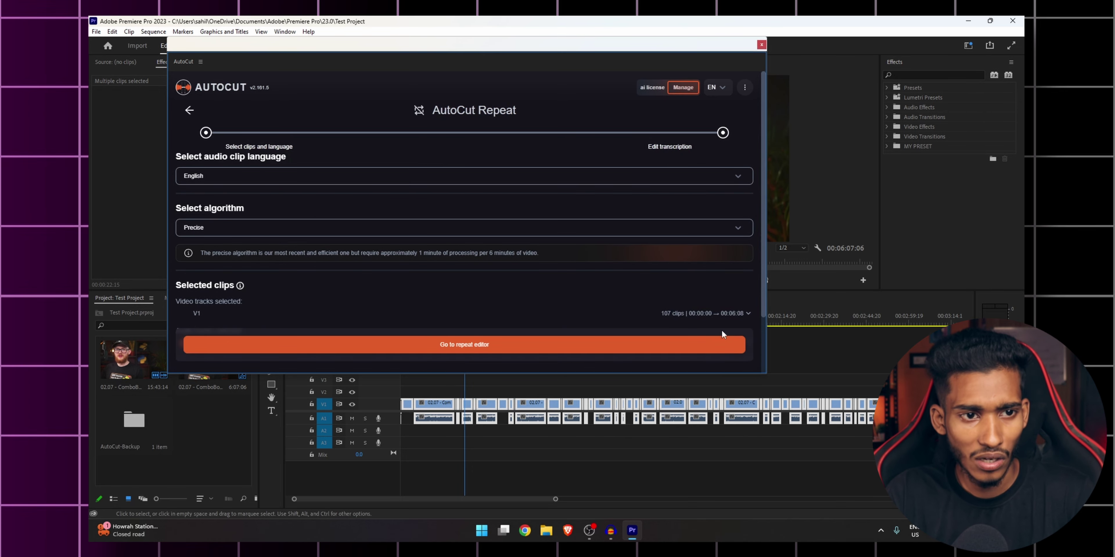
pyautogui.scroll(-1, 453, 204)
pyautogui.click(452, 208)
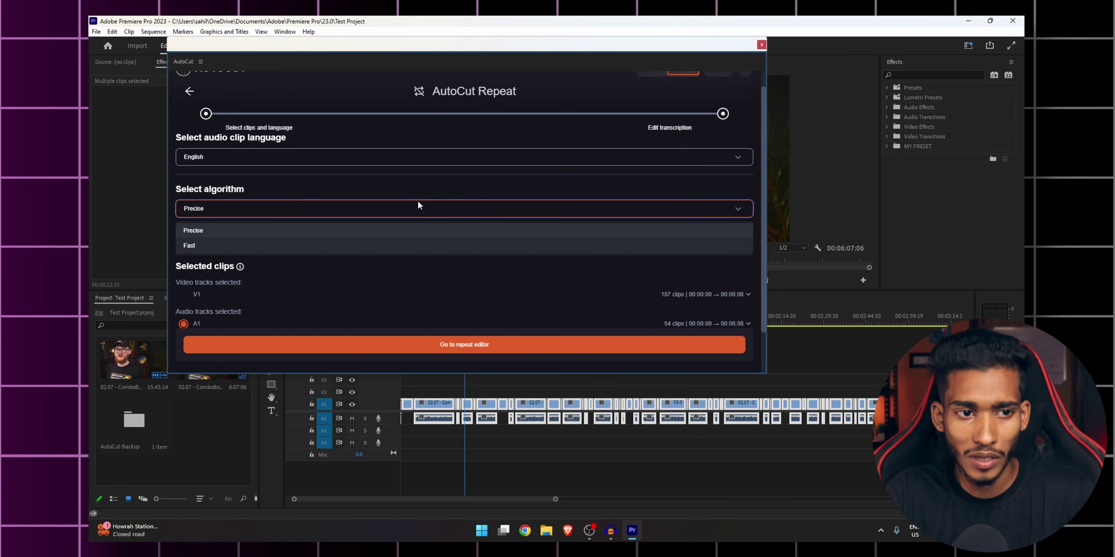
pyautogui.click(329, 212)
pyautogui.scroll(-2, 480, 256)
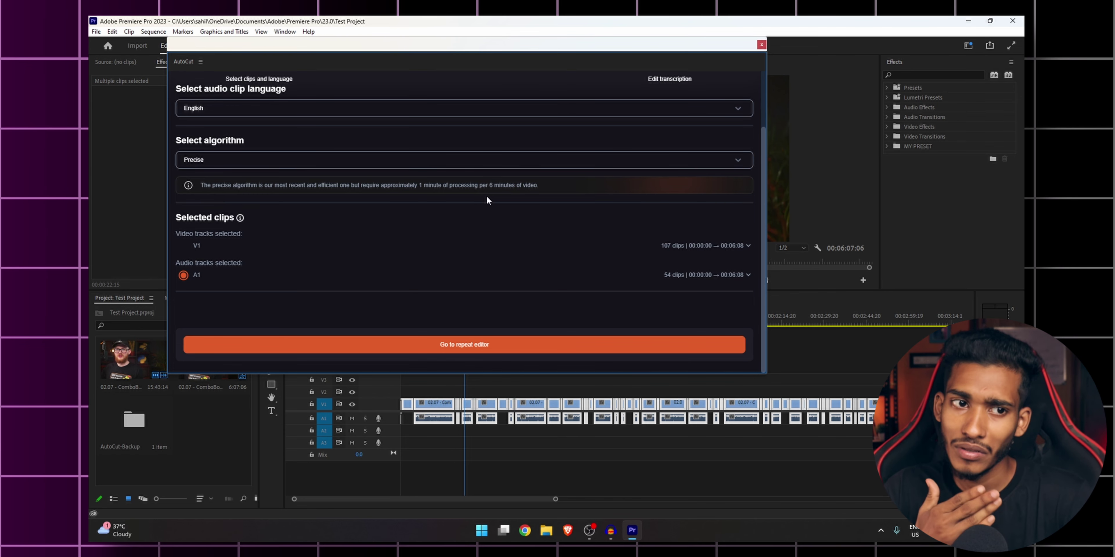
pyautogui.scroll(2, 487, 216)
pyautogui.scroll(-2, 484, 229)
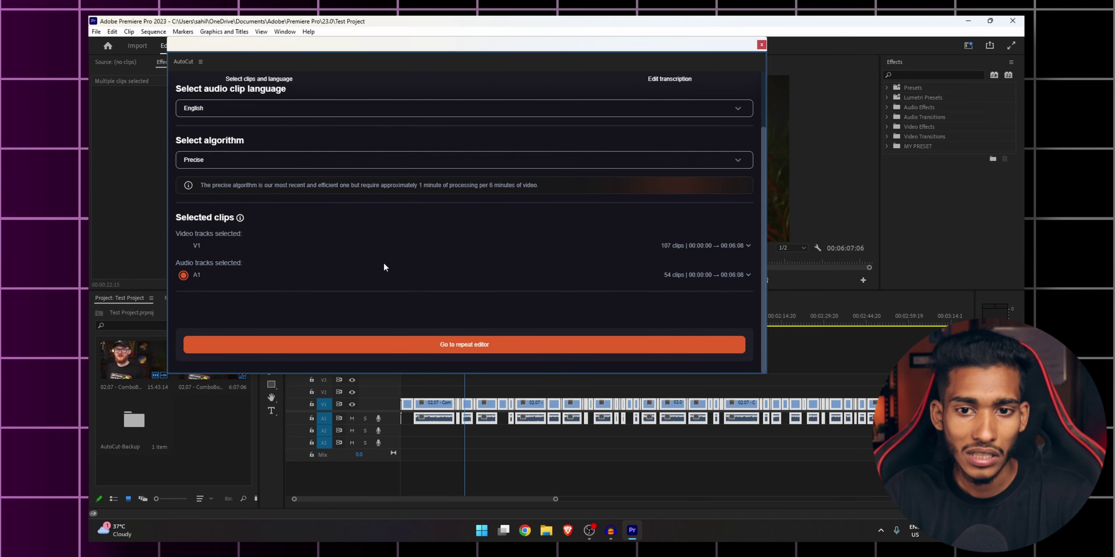
pyautogui.click(480, 345)
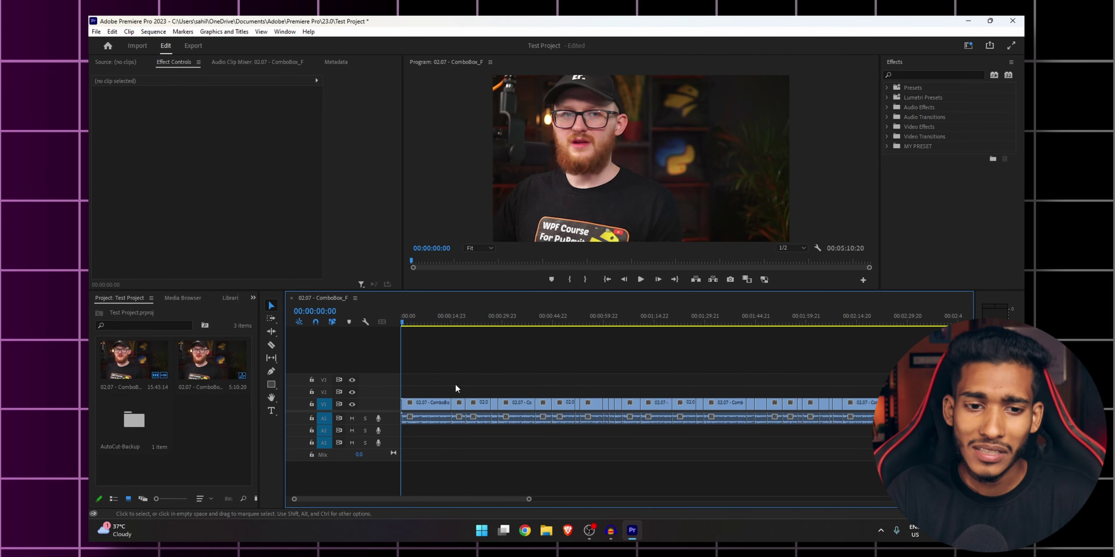
# Step: Review from 00:00:13:00, ripple-delete the leftover clip near 00:00:19, and fit the sequence to view
pyautogui.click(444, 321)
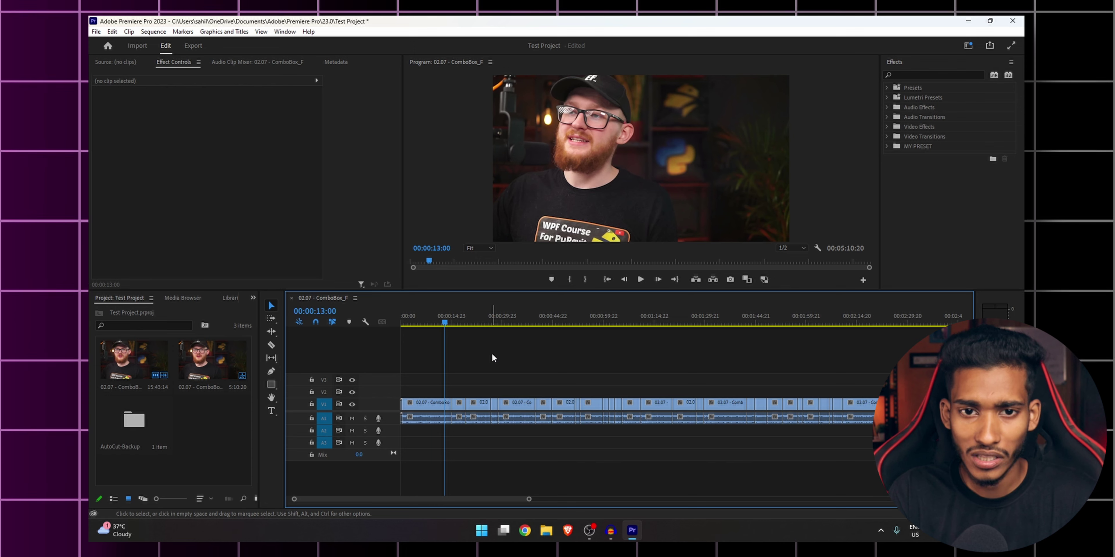
pyautogui.press('space')
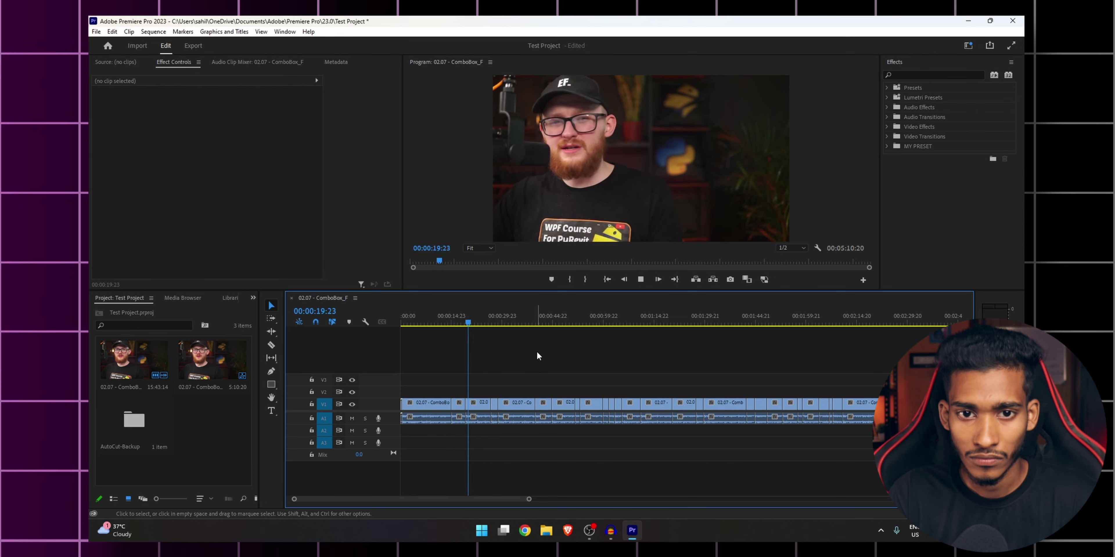
pyautogui.click(459, 404)
pyautogui.hotkey('shift', 'Delete')
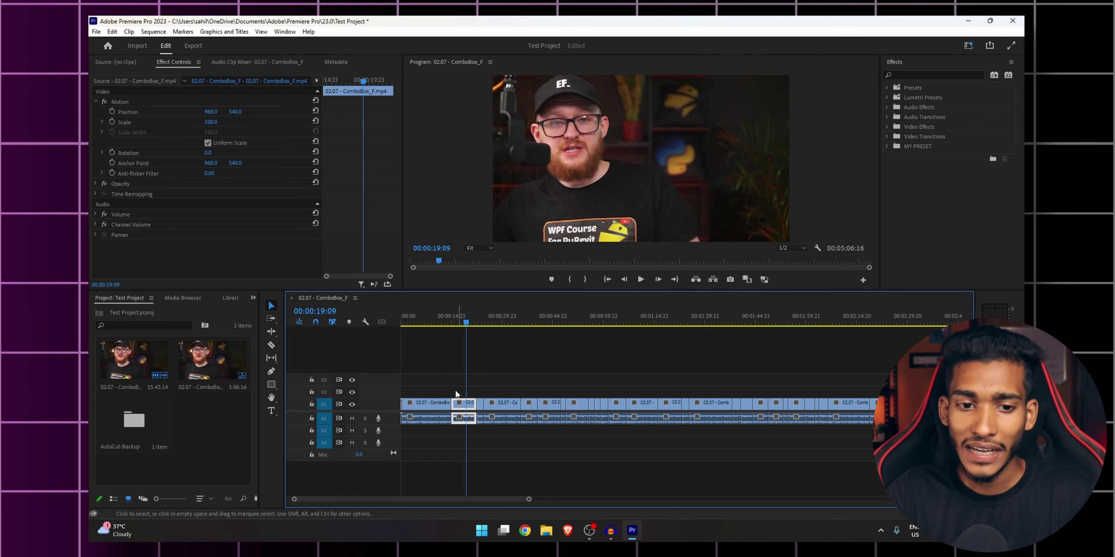
pyautogui.click(488, 364)
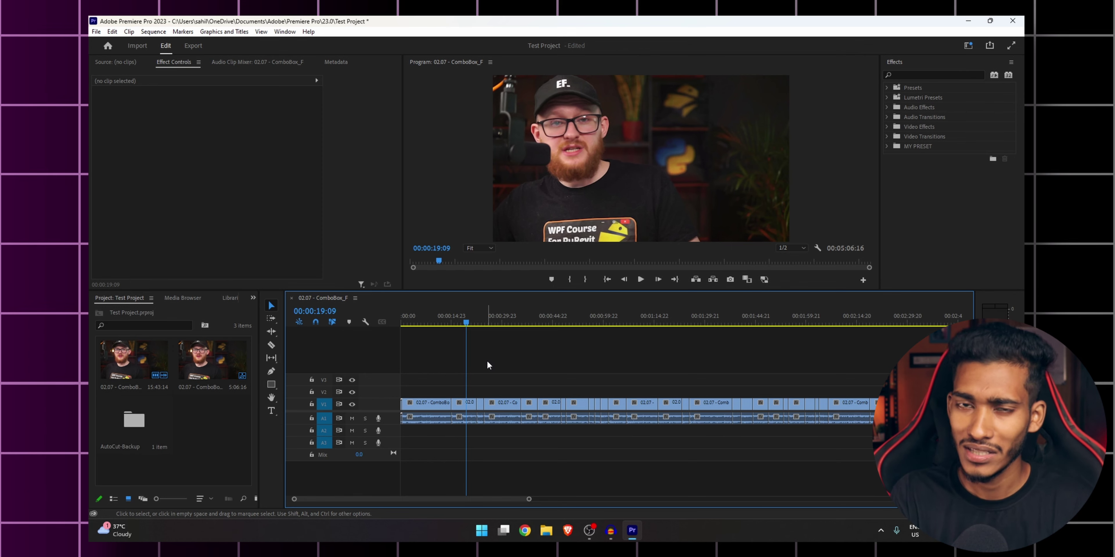
pyautogui.press('\\')
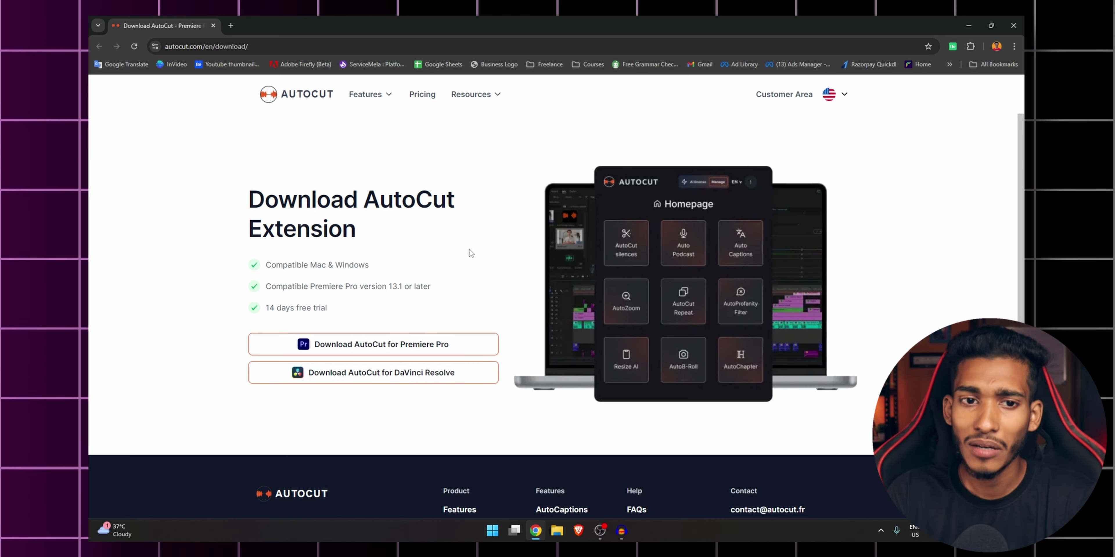
# Step: Download AutoCut.Installer.exe for DaVinci Resolve on Windows to the Desktop, then go to the Pricing section
pyautogui.click(433, 374)
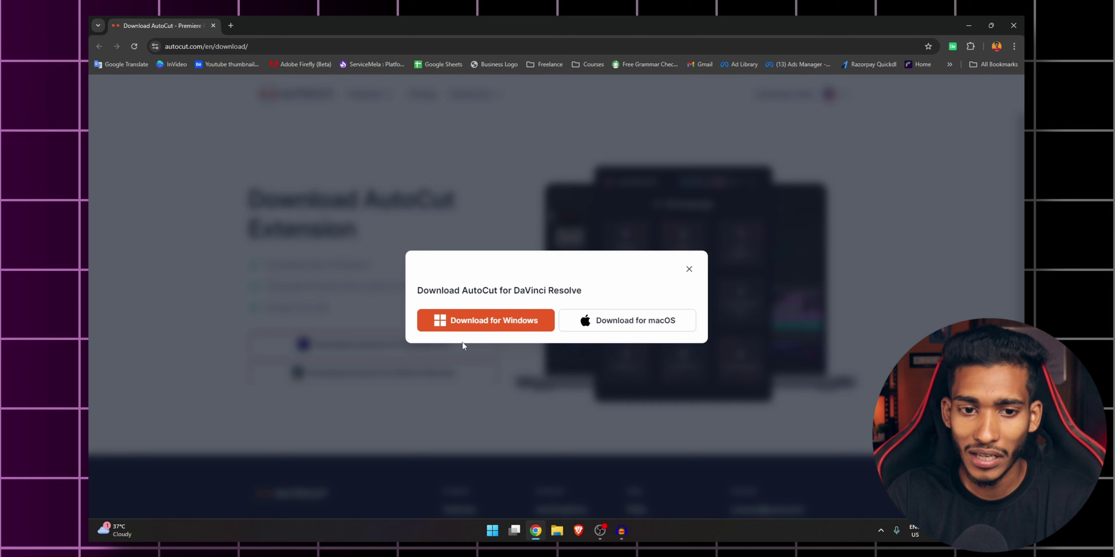
pyautogui.click(478, 325)
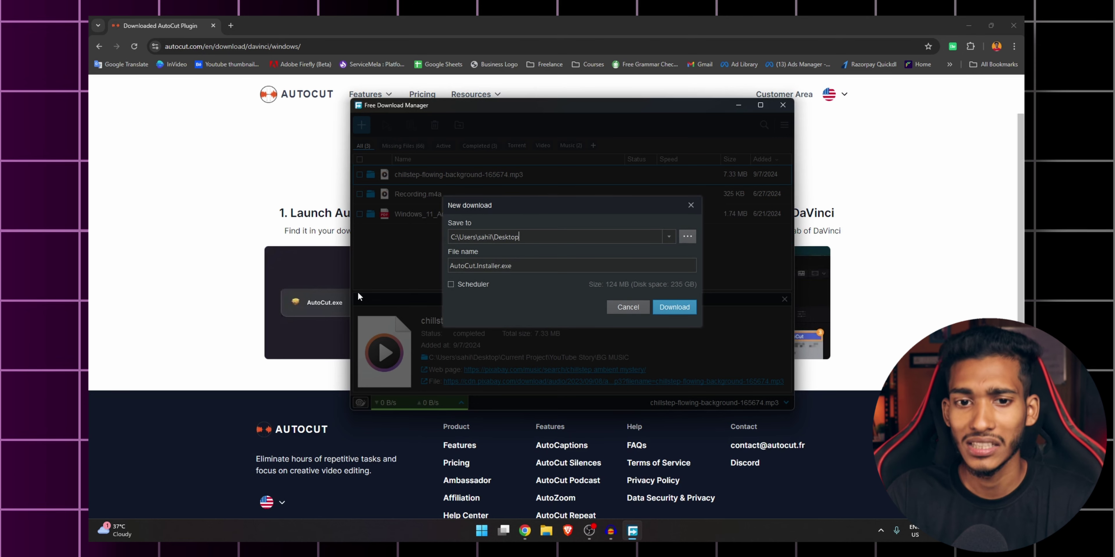
pyautogui.click(670, 309)
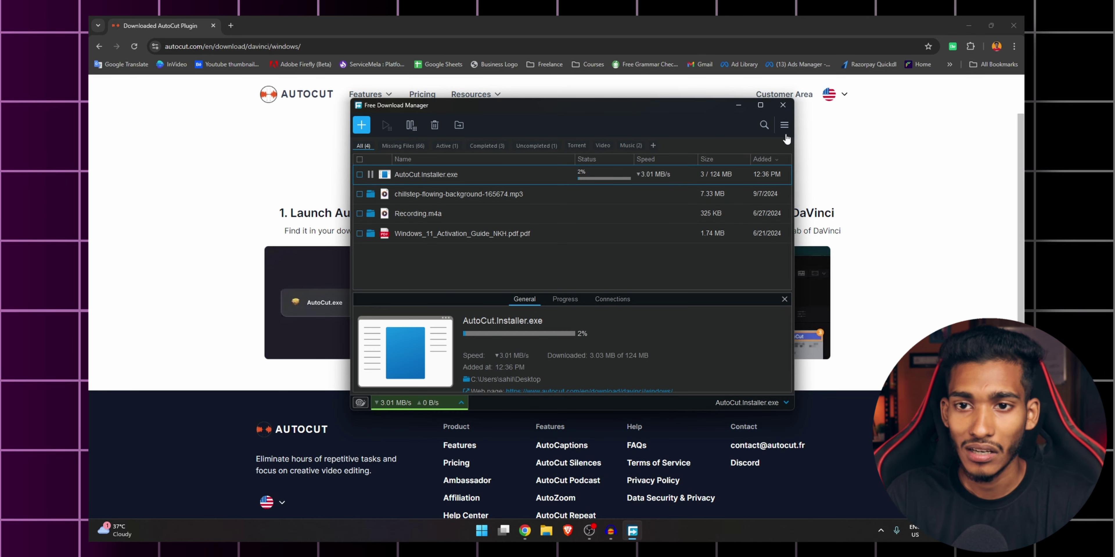
pyautogui.click(741, 106)
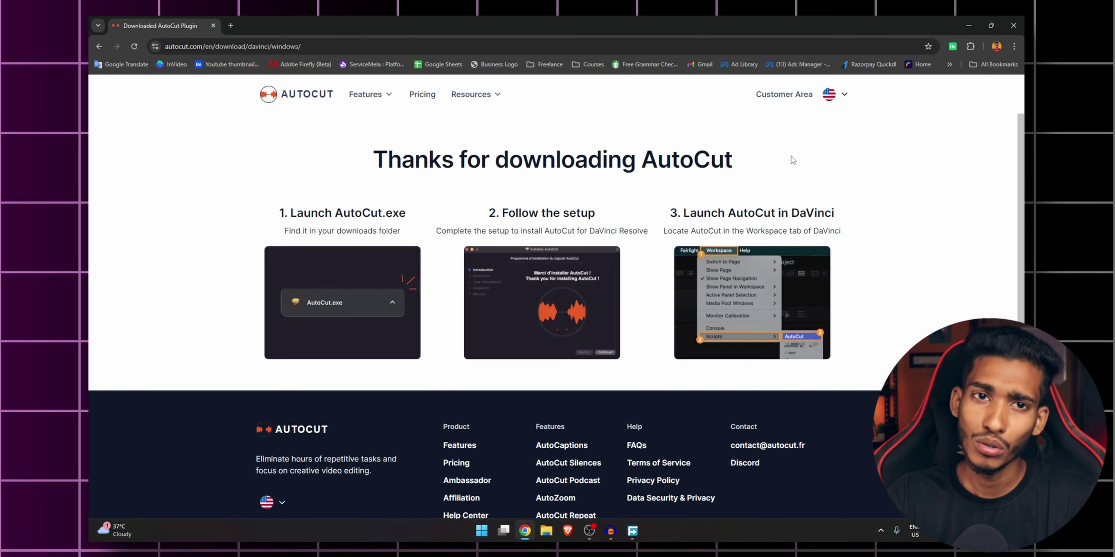
pyautogui.click(422, 94)
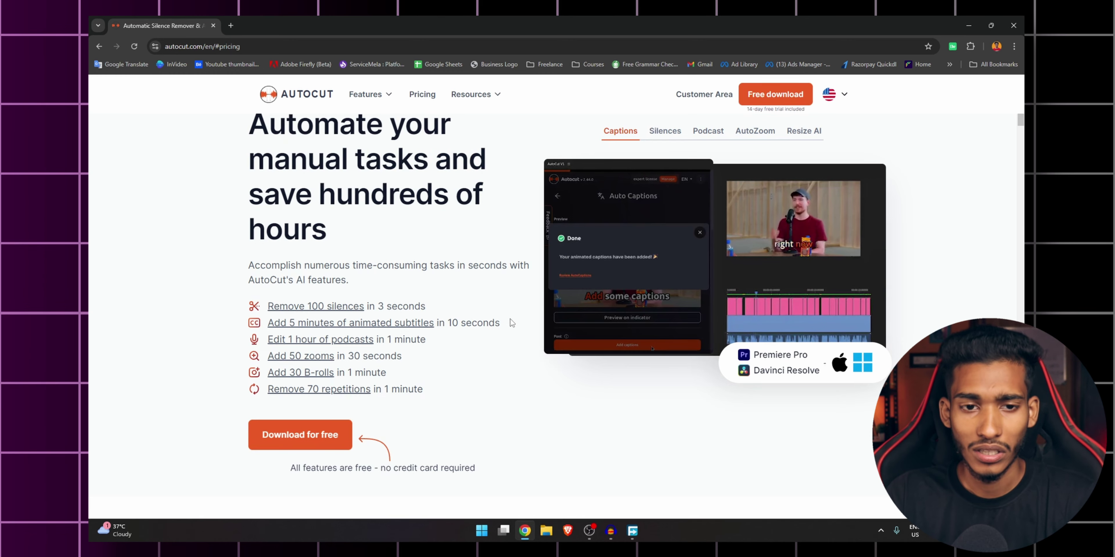
pyautogui.scroll(-1, 509, 319)
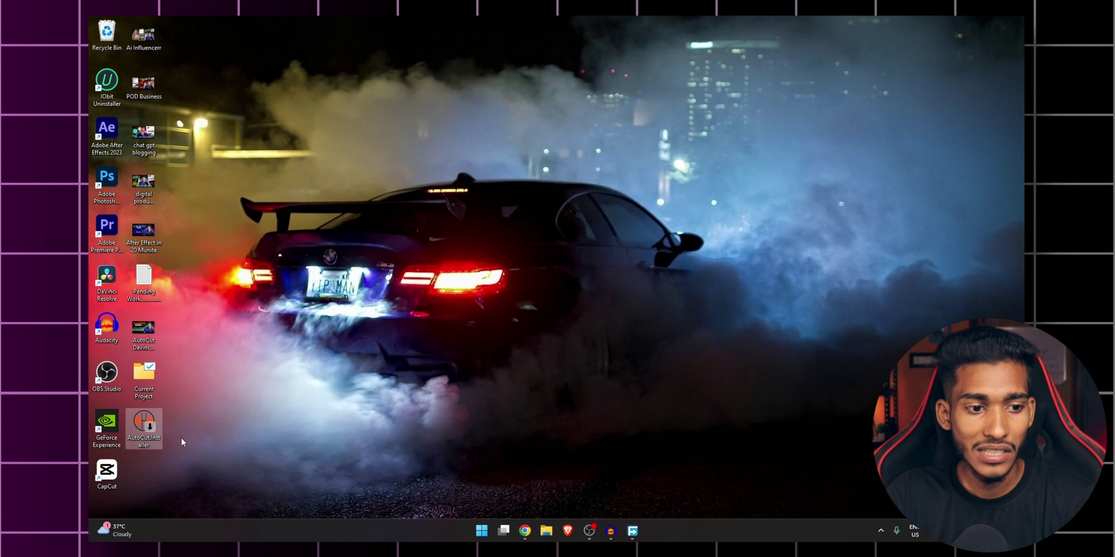